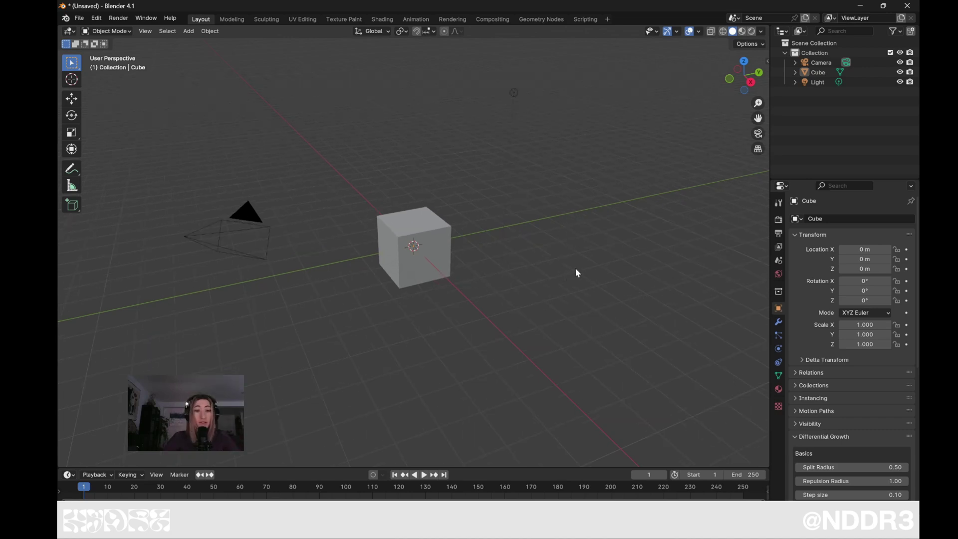
Step: Bring up the Alt Tab Ocean & Water product page and compare the $2.50 and free versions
{"action": "left_click", "coordinate": [691, 529]}
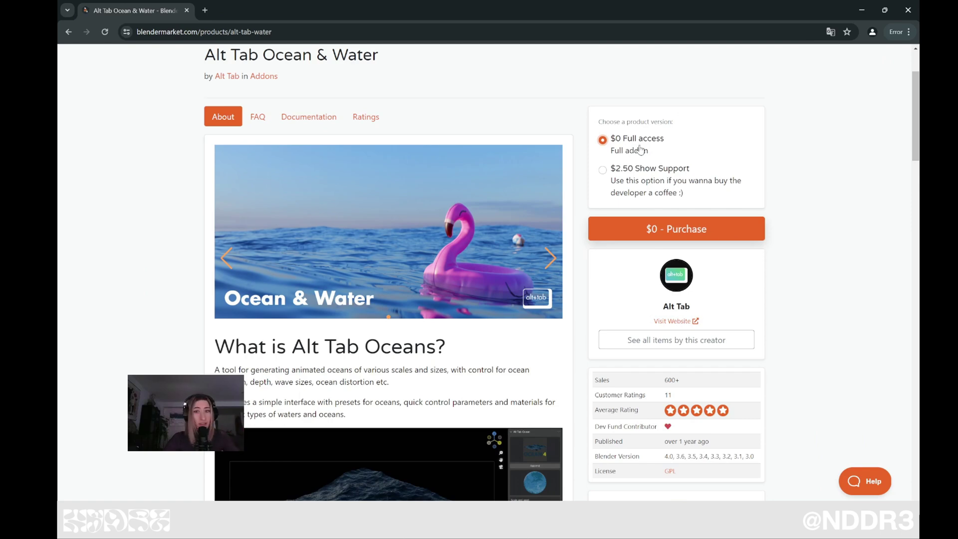
{"action": "left_click", "coordinate": [603, 170]}
{"action": "scroll", "coordinate": [454, 257], "scroll_direction": "down", "scroll_amount": 3}
{"action": "scroll", "coordinate": [463, 283], "scroll_direction": "up", "scroll_amount": 2}
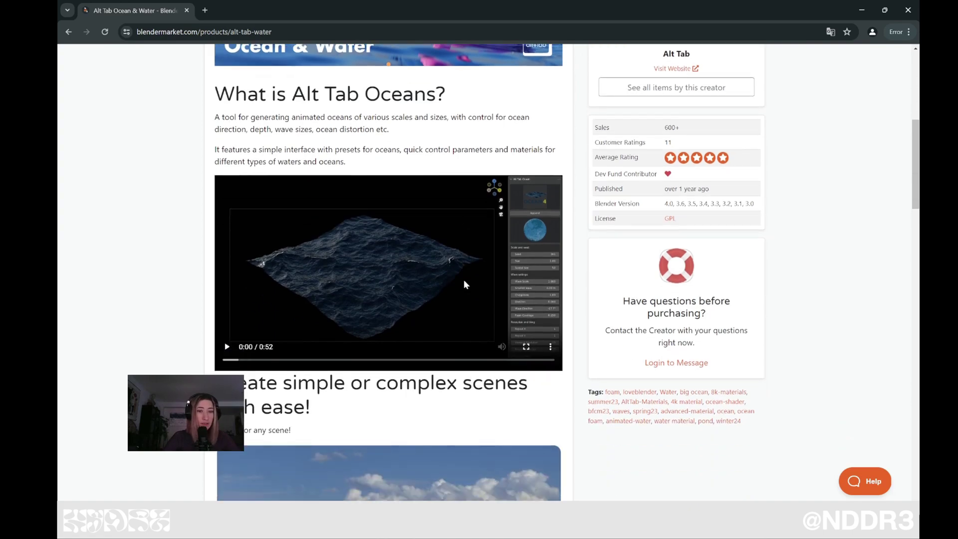
{"action": "scroll", "coordinate": [463, 283], "scroll_direction": "up", "scroll_amount": 6}
{"action": "left_click", "coordinate": [603, 359]}
Step: Scroll through the product page, then select the $2.50 Show Support version to buy
{"action": "scroll", "coordinate": [846, 265], "scroll_direction": "down", "scroll_amount": 4}
{"action": "scroll", "coordinate": [845, 264], "scroll_direction": "down", "scroll_amount": 3}
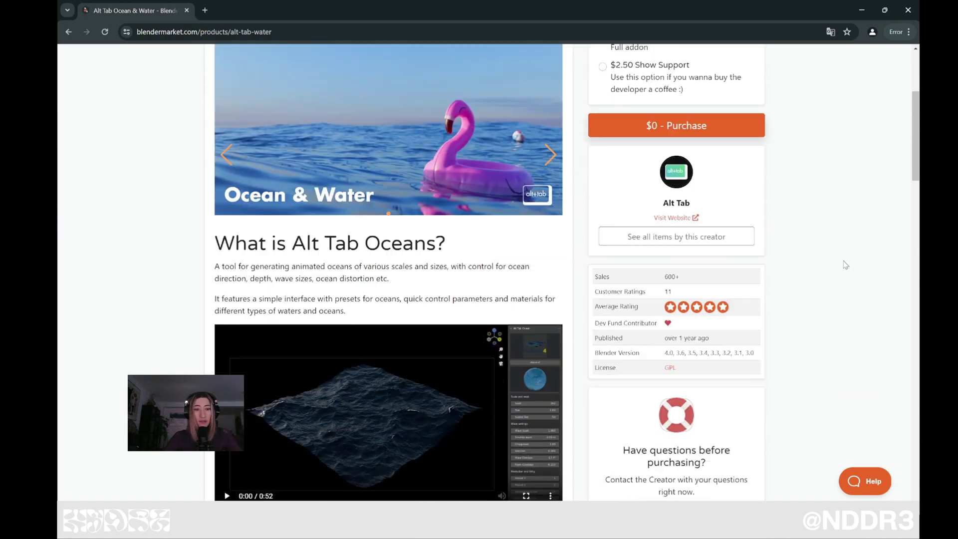
{"action": "scroll", "coordinate": [845, 264], "scroll_direction": "down", "scroll_amount": 4}
{"action": "scroll", "coordinate": [845, 264], "scroll_direction": "down", "scroll_amount": 3}
{"action": "scroll", "coordinate": [845, 265], "scroll_direction": "down", "scroll_amount": 5}
{"action": "scroll", "coordinate": [845, 265], "scroll_direction": "down", "scroll_amount": 1}
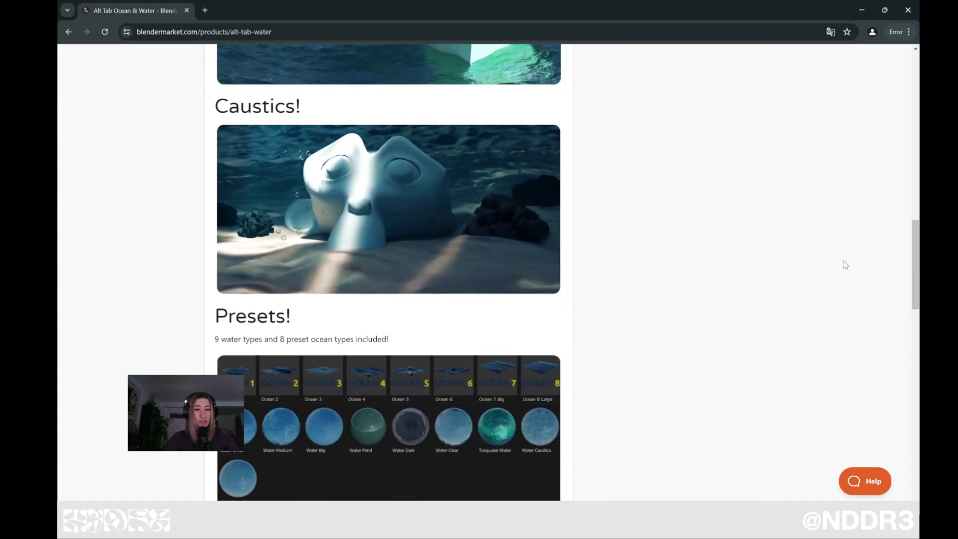
{"action": "scroll", "coordinate": [845, 264], "scroll_direction": "down", "scroll_amount": 2}
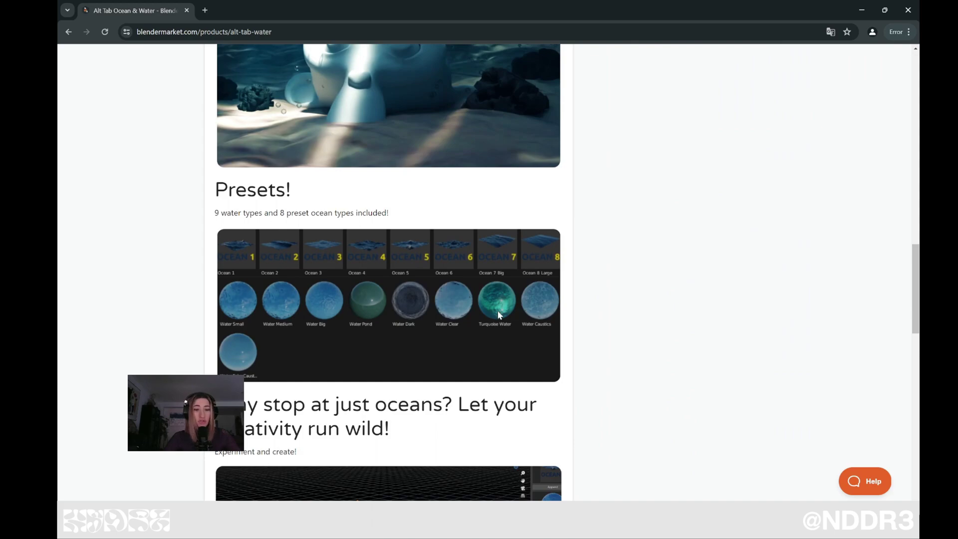
{"action": "scroll", "coordinate": [748, 276], "scroll_direction": "down", "scroll_amount": 2}
{"action": "scroll", "coordinate": [746, 274], "scroll_direction": "down", "scroll_amount": 3}
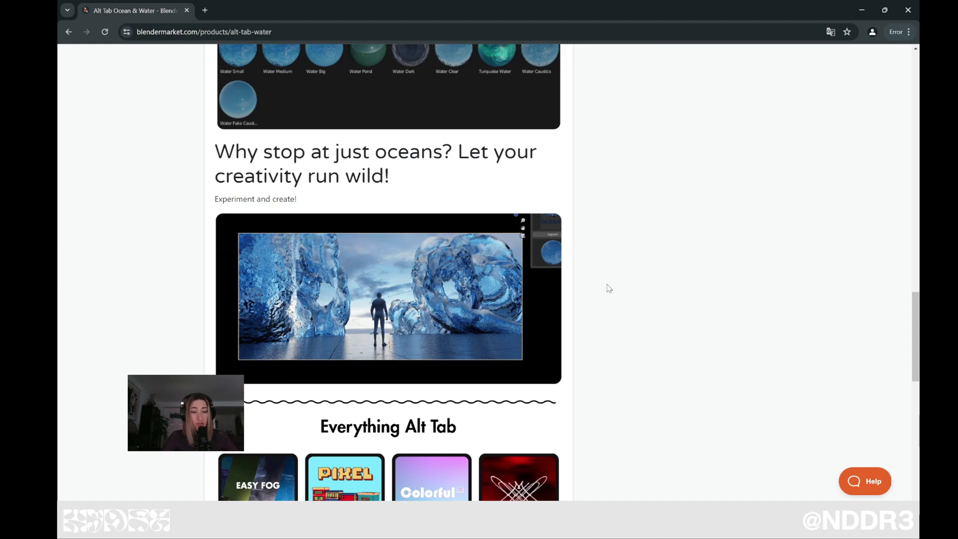
{"action": "scroll", "coordinate": [519, 312], "scroll_direction": "down", "scroll_amount": 2}
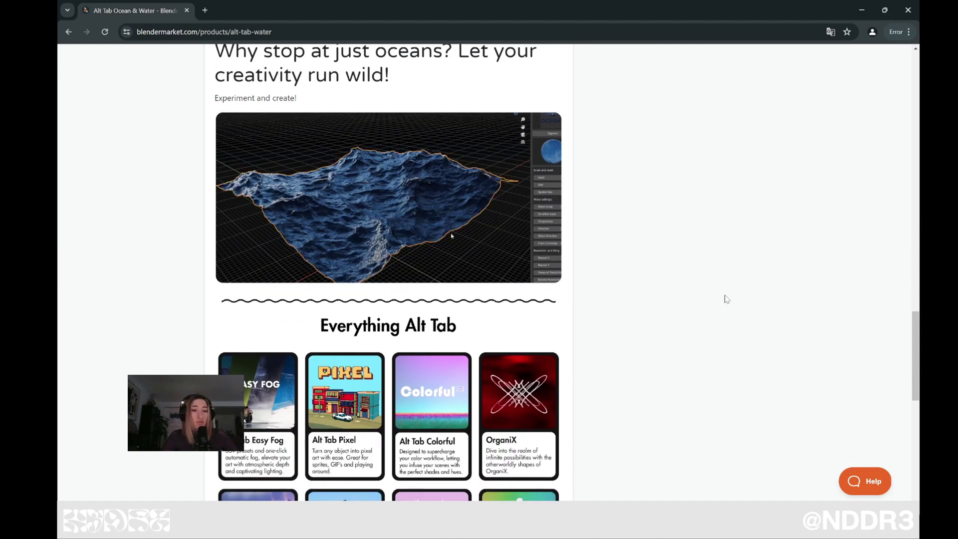
{"action": "scroll", "coordinate": [726, 304], "scroll_direction": "up", "scroll_amount": 5}
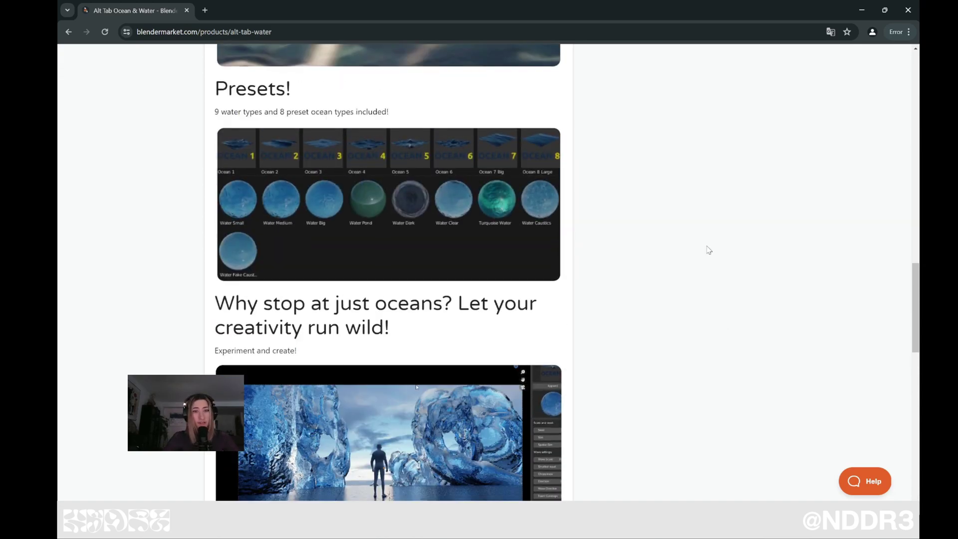
{"action": "scroll", "coordinate": [709, 249], "scroll_direction": "up", "scroll_amount": 2}
{"action": "scroll", "coordinate": [709, 250], "scroll_direction": "up", "scroll_amount": 2}
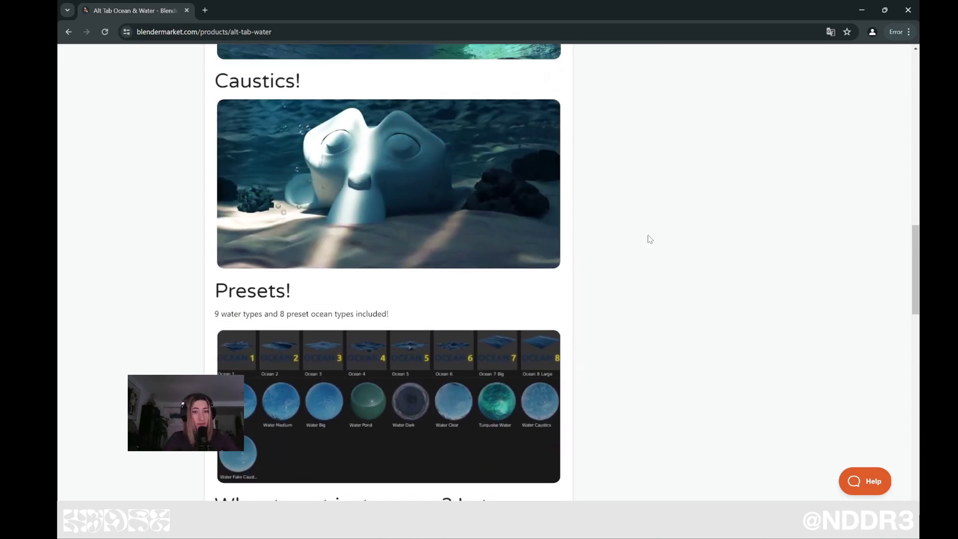
{"action": "scroll", "coordinate": [649, 239], "scroll_direction": "up", "scroll_amount": 2}
{"action": "scroll", "coordinate": [649, 238], "scroll_direction": "up", "scroll_amount": 5}
{"action": "scroll", "coordinate": [649, 238], "scroll_direction": "up", "scroll_amount": 4}
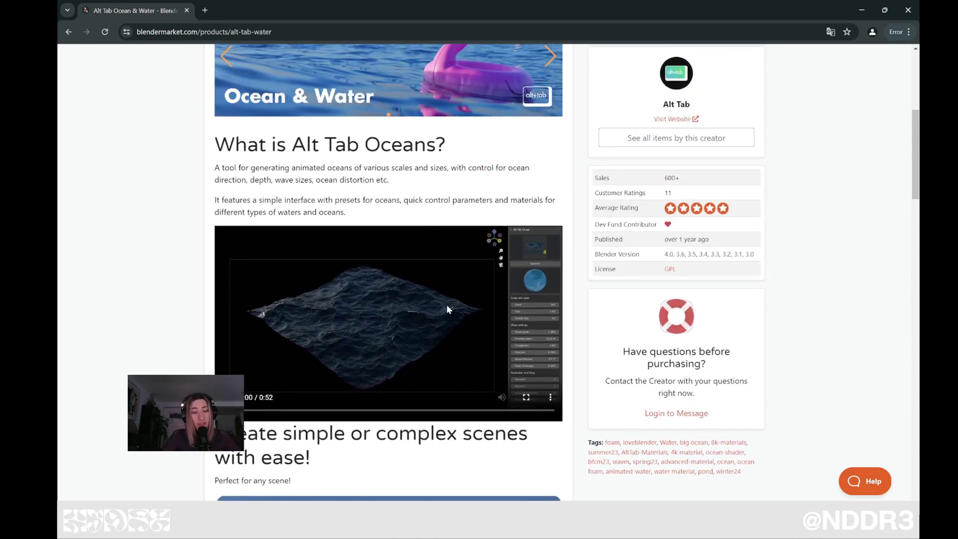
{"action": "scroll", "coordinate": [447, 305], "scroll_direction": "down", "scroll_amount": 2}
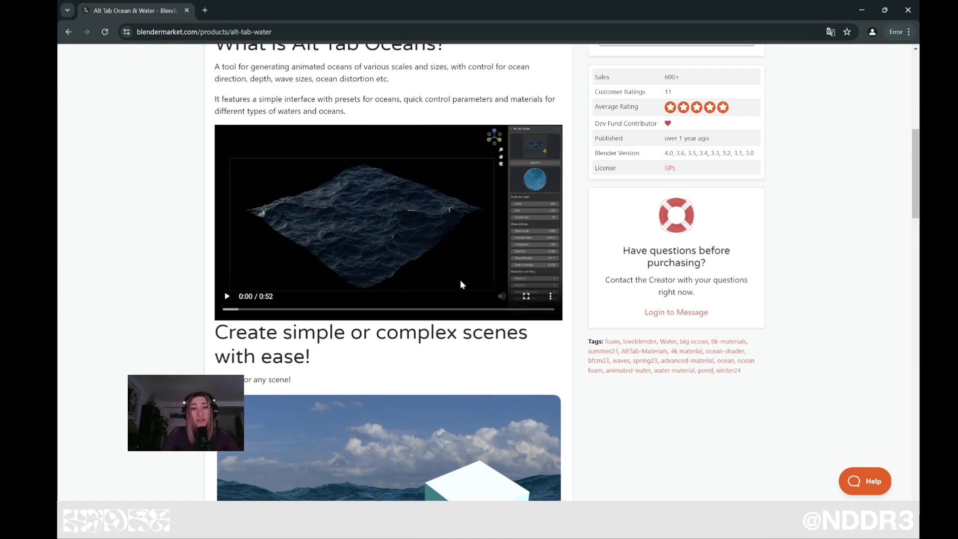
{"action": "scroll", "coordinate": [546, 237], "scroll_direction": "up", "scroll_amount": 6}
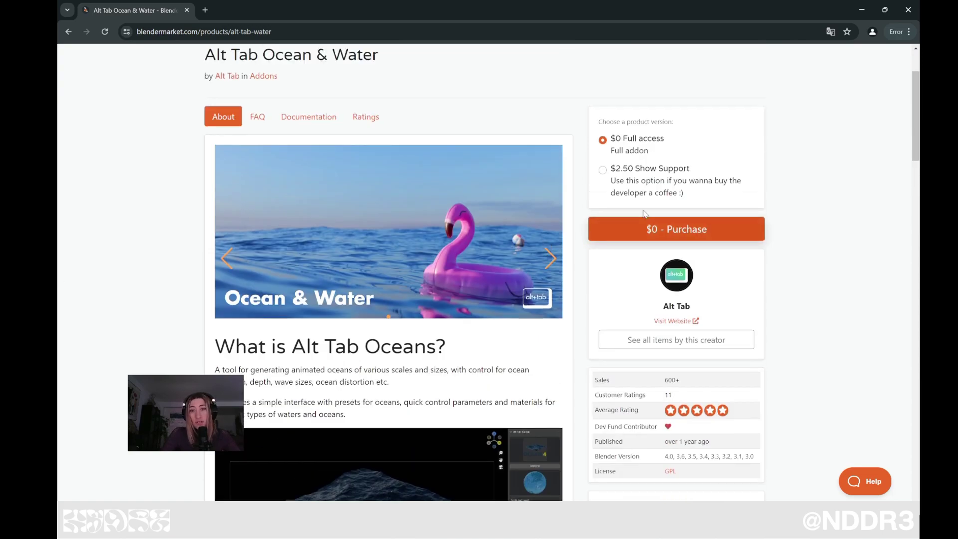
{"action": "left_click", "coordinate": [643, 172]}
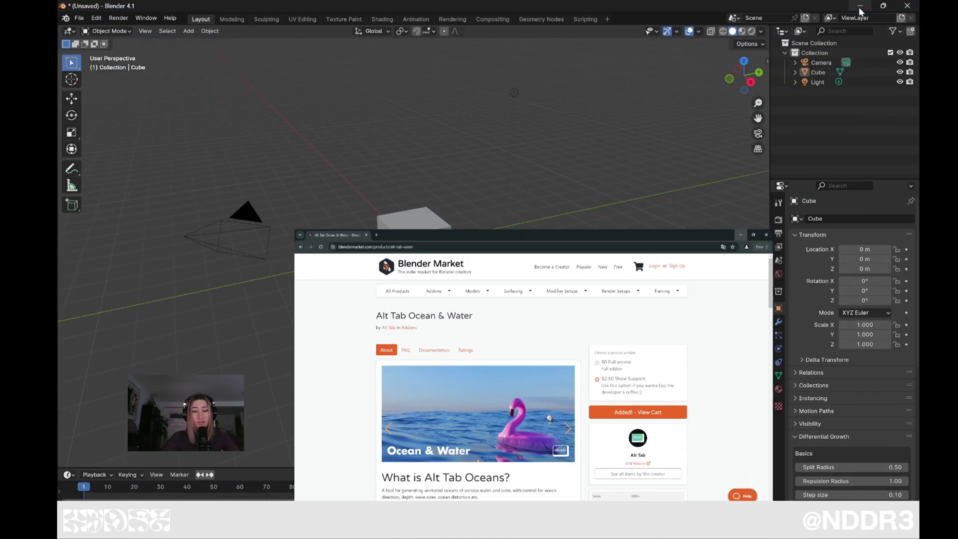
Step: Delete the default cube from the scene
{"action": "left_click", "coordinate": [449, 246]}
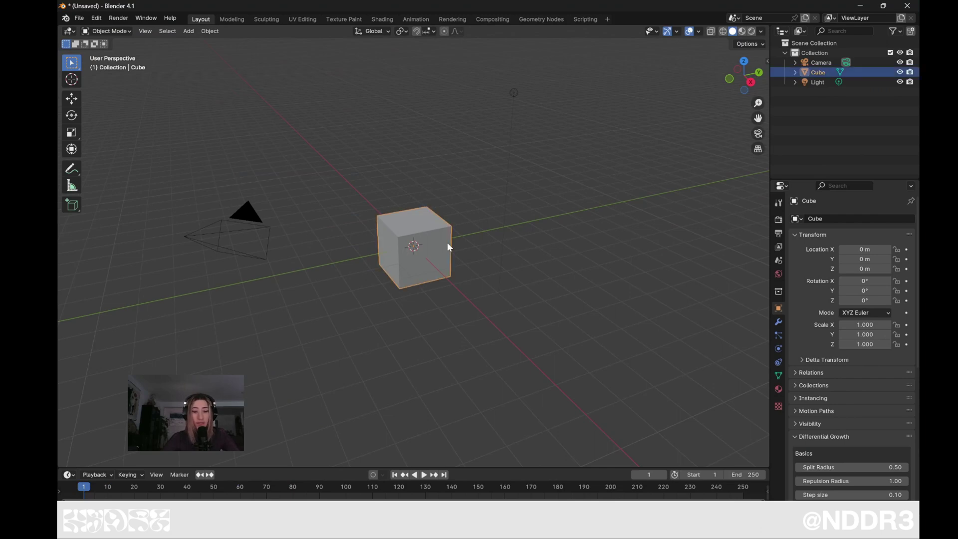
{"action": "key", "text": "x"}
{"action": "left_click", "coordinate": [447, 242]}
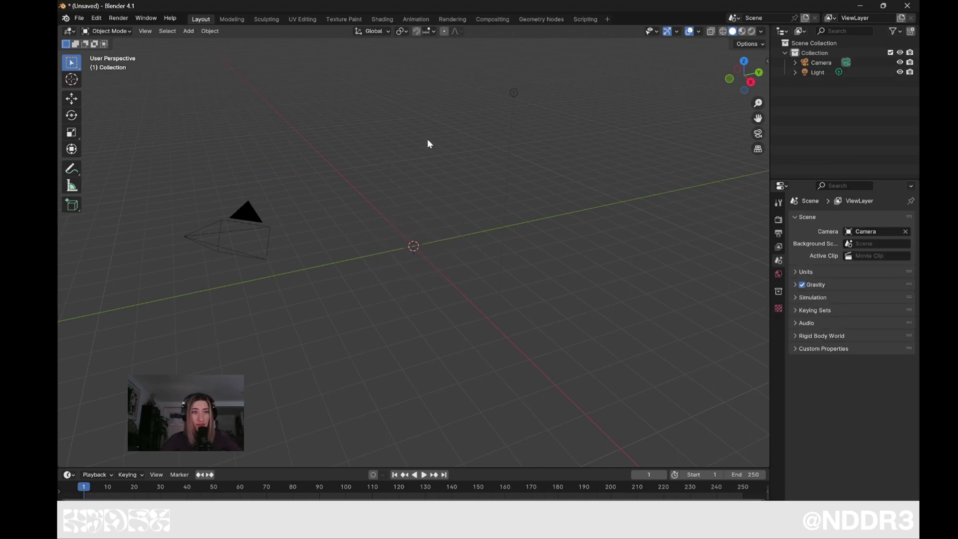
Step: In Preferences > Add-ons, disable and re-enable the Alt Tab Water add-on
{"action": "left_click", "coordinate": [96, 19]}
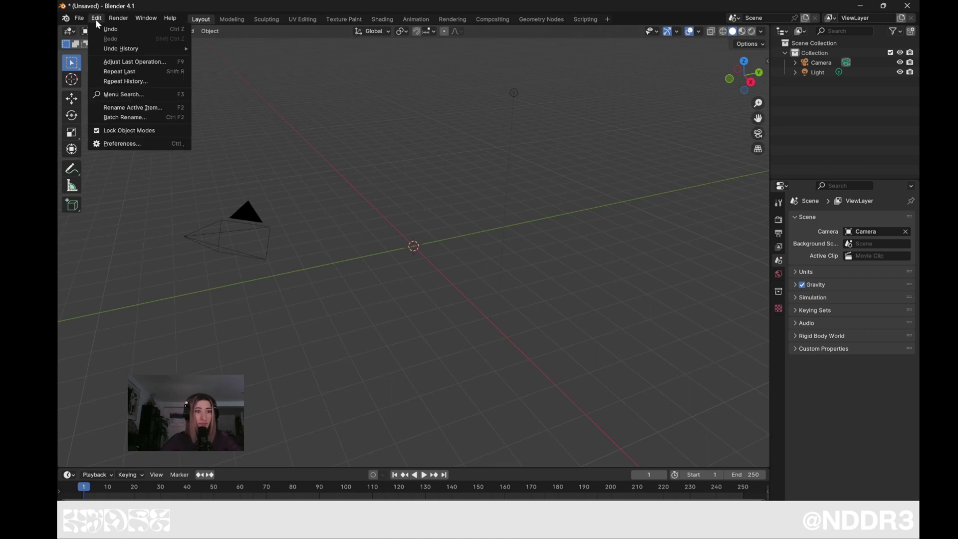
{"action": "left_click", "coordinate": [125, 143]}
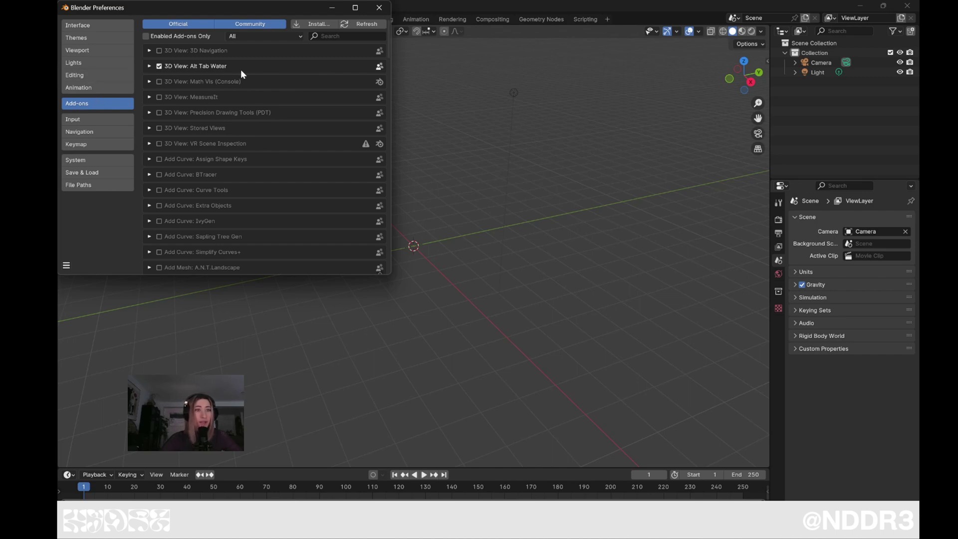
{"action": "left_click", "coordinate": [159, 66]}
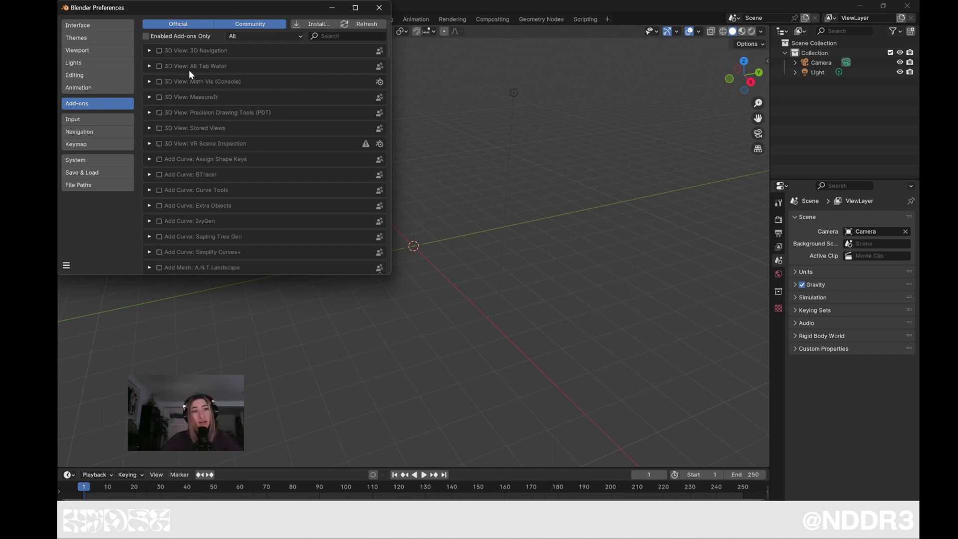
{"action": "left_click", "coordinate": [158, 65]}
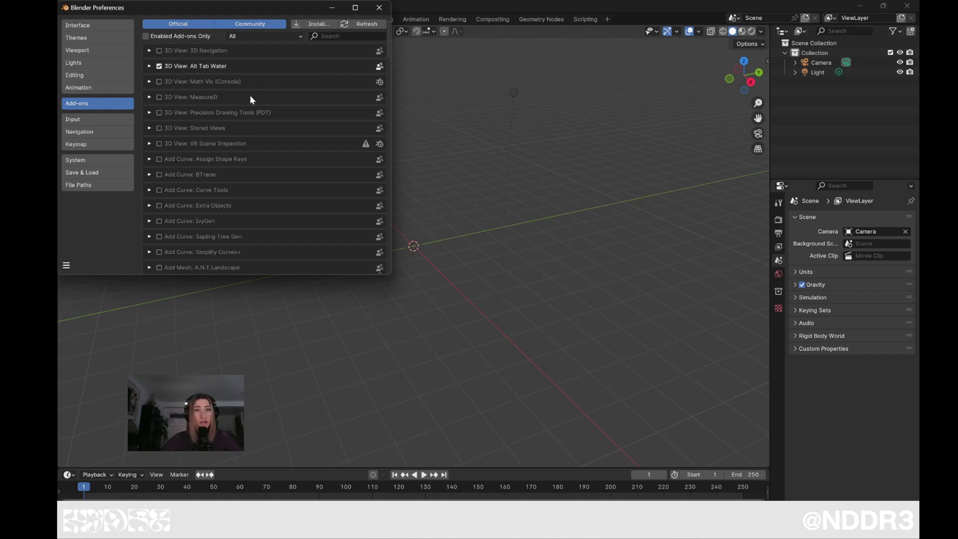
Step: Close Preferences and choose the Ocean 4 preset in the sidebar's Alt Tab Ocean panel
{"action": "left_click", "coordinate": [379, 8]}
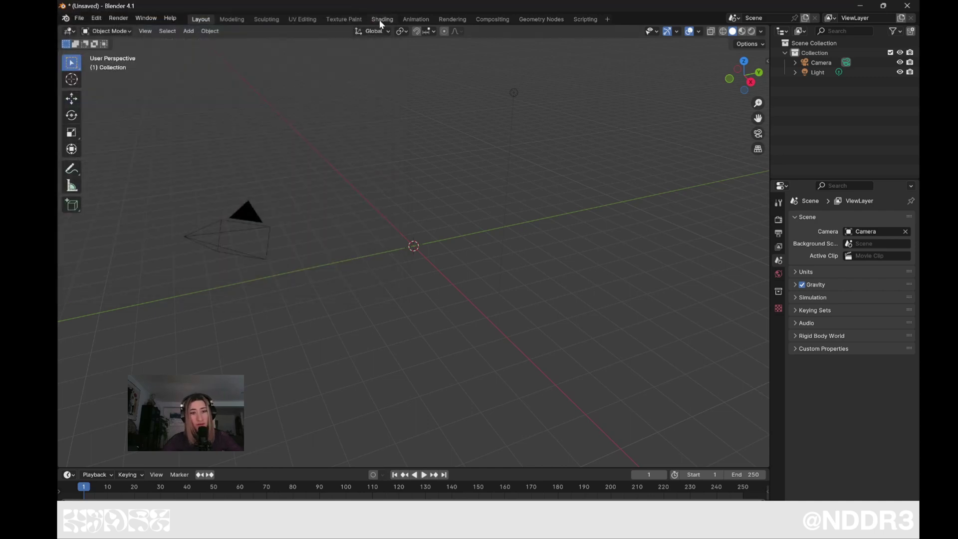
{"action": "left_click", "coordinate": [782, 62]}
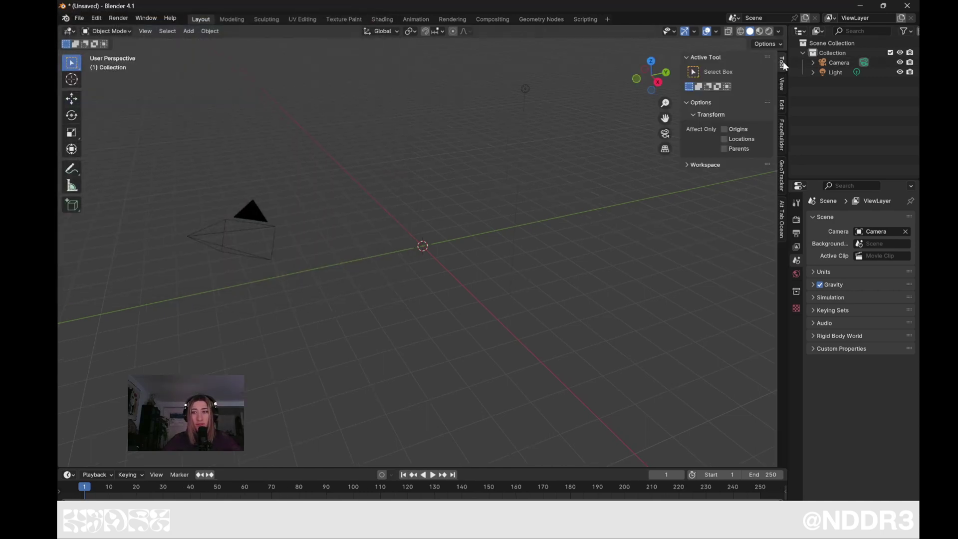
{"action": "left_click", "coordinate": [783, 229]}
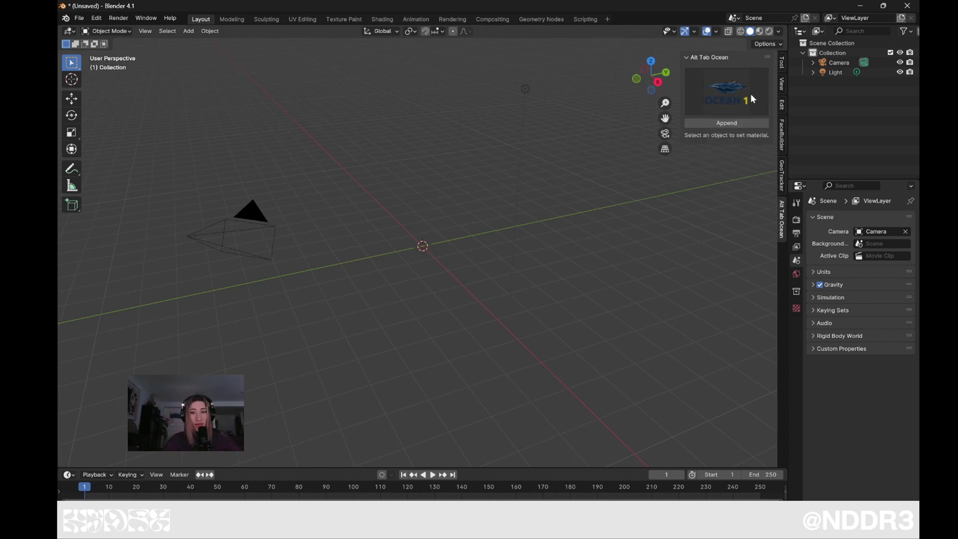
{"action": "left_click", "coordinate": [733, 92]}
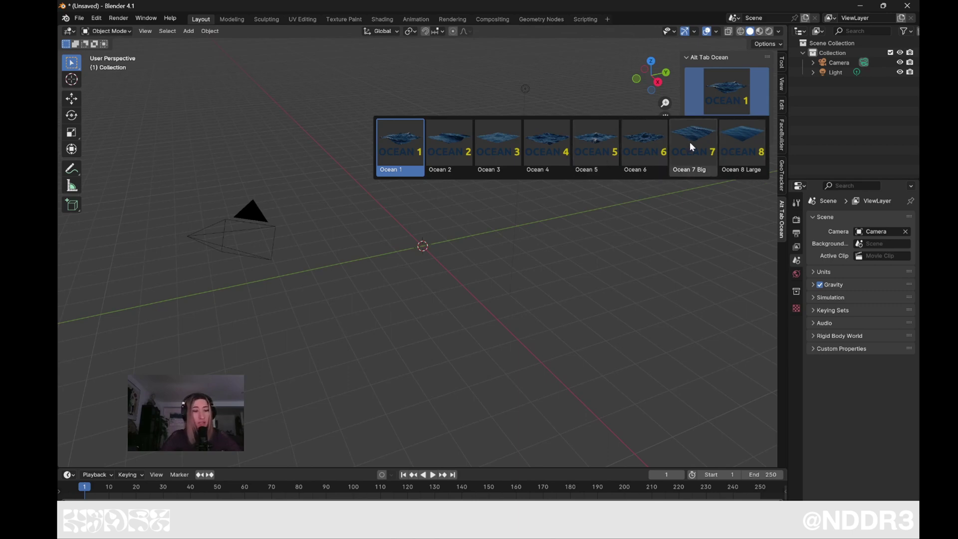
{"action": "left_click", "coordinate": [557, 151]}
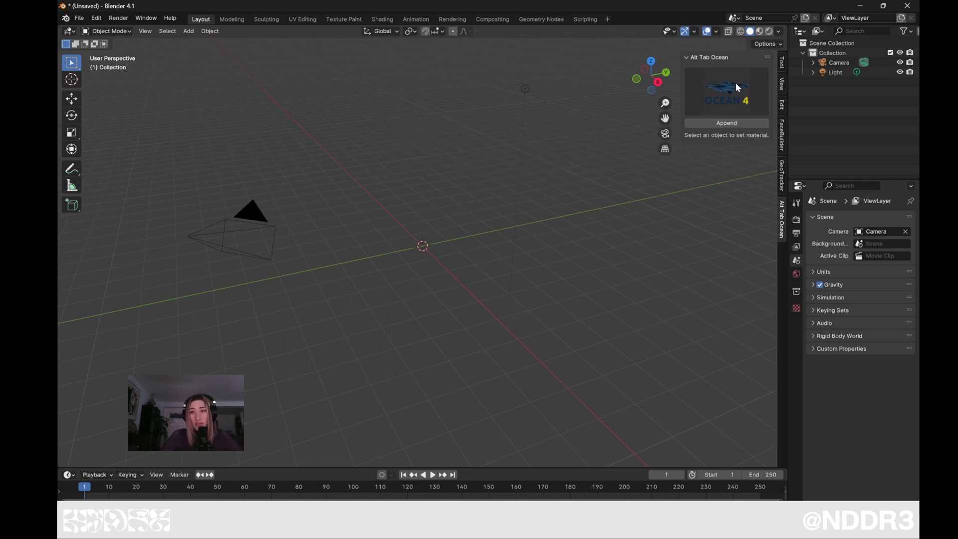
Step: Append the Ocean 4 mesh and orbit the view to see the whole ocean
{"action": "left_click", "coordinate": [746, 125]}
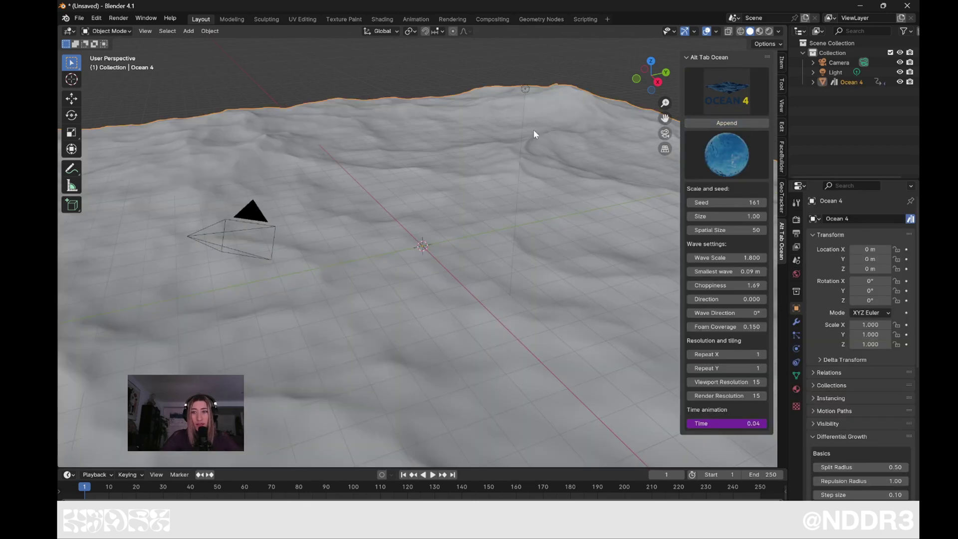
{"action": "scroll", "coordinate": [533, 130], "scroll_direction": "down", "scroll_amount": 4}
{"action": "scroll", "coordinate": [413, 177], "scroll_direction": "down", "scroll_amount": 3}
{"action": "mouse_move", "coordinate": [470, 171]}
{"action": "middle_mouse_down"}
{"action": "mouse_move", "coordinate": [544, 171]}
{"action": "mouse_move", "coordinate": [552, 145]}
{"action": "mouse_move", "coordinate": [596, 160]}
{"action": "mouse_move", "coordinate": [420, 188]}
{"action": "middle_mouse_up"}
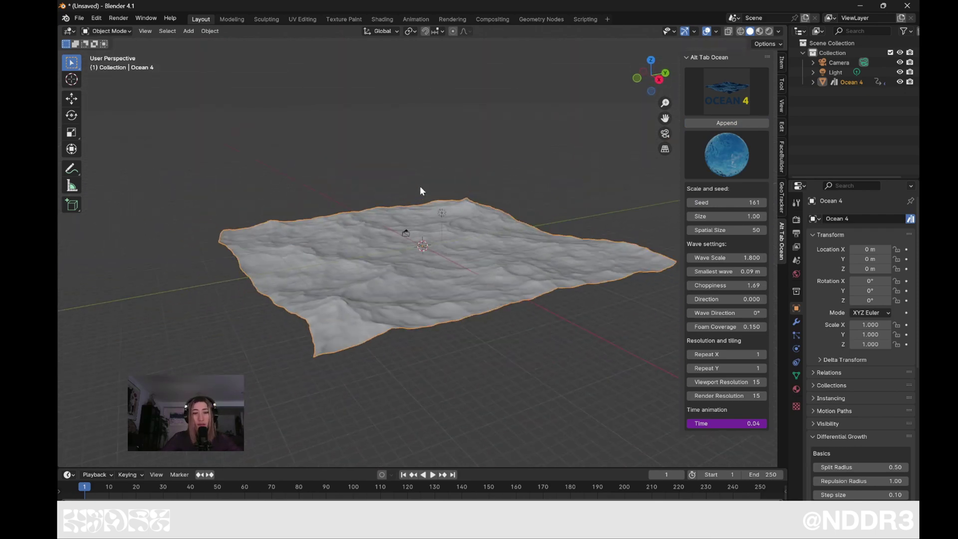
{"action": "left_click", "coordinate": [737, 155]}
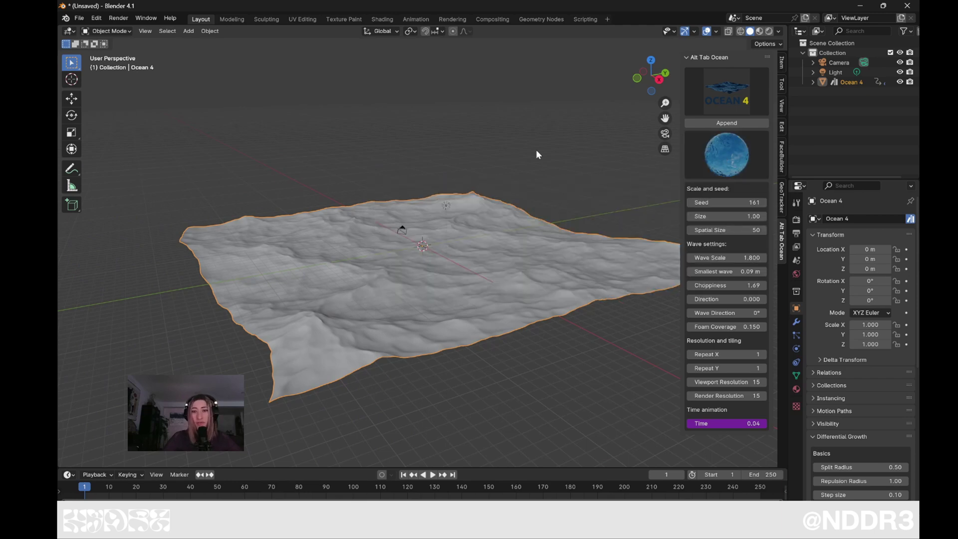
{"action": "middle_click_drag", "start_coordinate": [536, 149], "coordinate": [526, 150]}
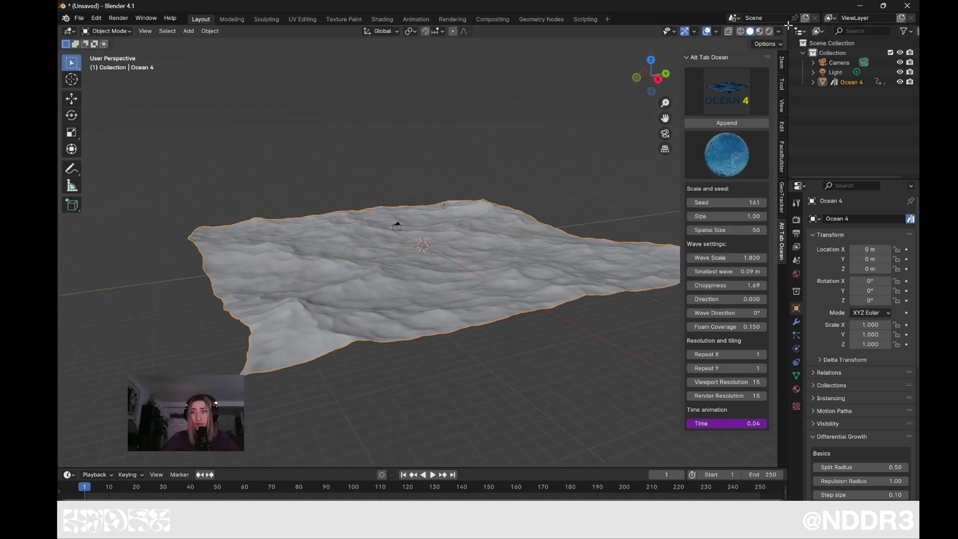
Step: Split the viewport in two and orbit the right view to look across the waves
{"action": "left_click_drag", "start_coordinate": [788, 24], "coordinate": [498, 100]}
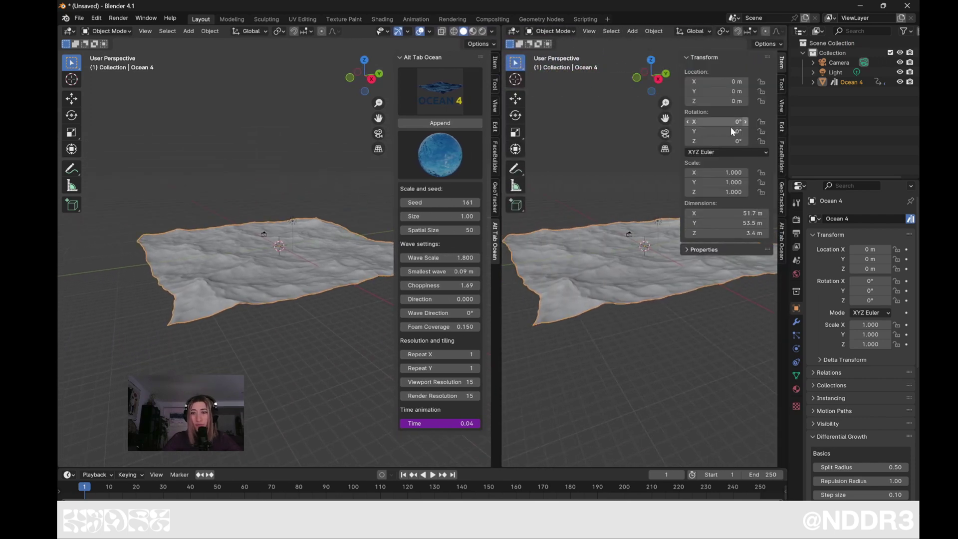
{"action": "scroll", "coordinate": [666, 158], "scroll_direction": "up", "scroll_amount": 4}
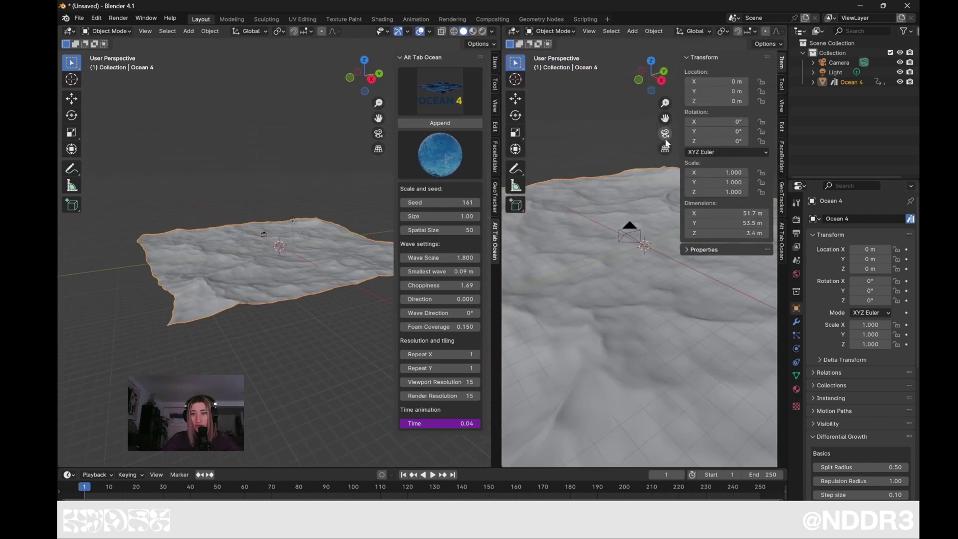
{"action": "middle_click_drag", "start_coordinate": [607, 163], "coordinate": [767, 90]}
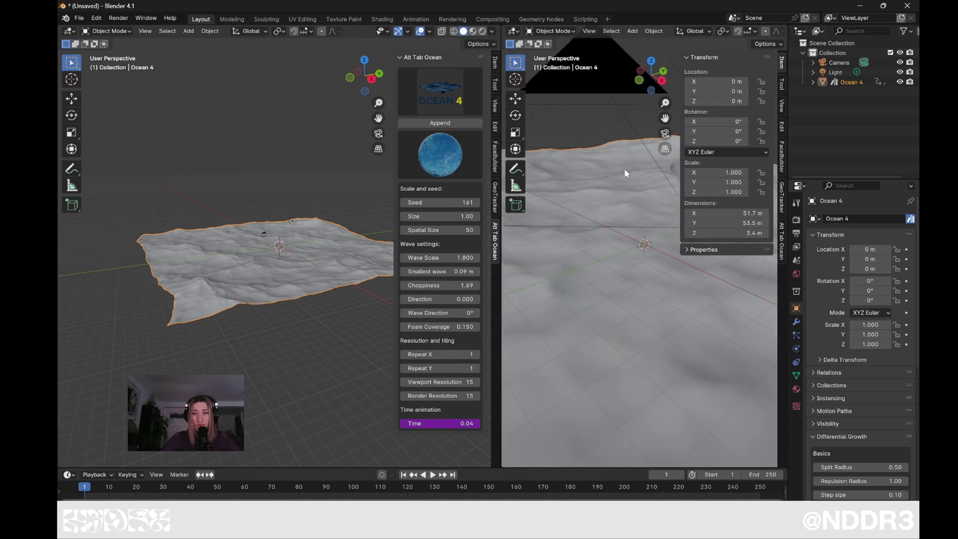
Step: Set the World color to an Environment Texture using the nubes.exr image
{"action": "left_click", "coordinate": [703, 57]}
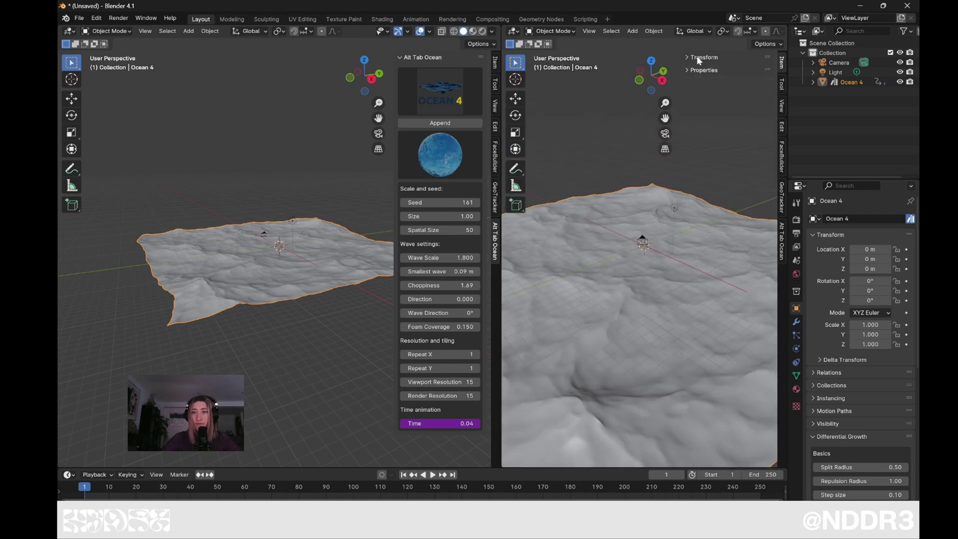
{"action": "left_click", "coordinate": [796, 274]}
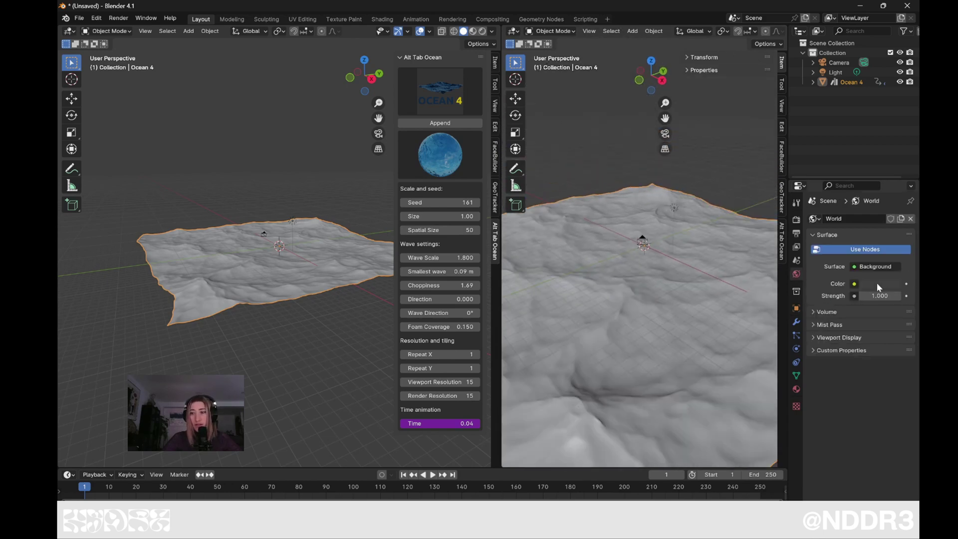
{"action": "left_click", "coordinate": [856, 283]}
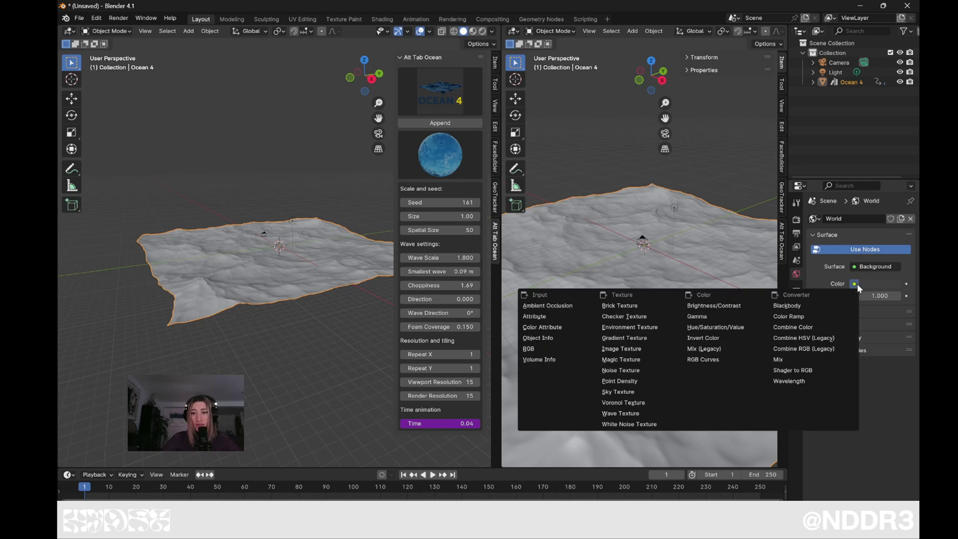
{"action": "left_click", "coordinate": [640, 323]}
{"action": "left_click", "coordinate": [893, 295]}
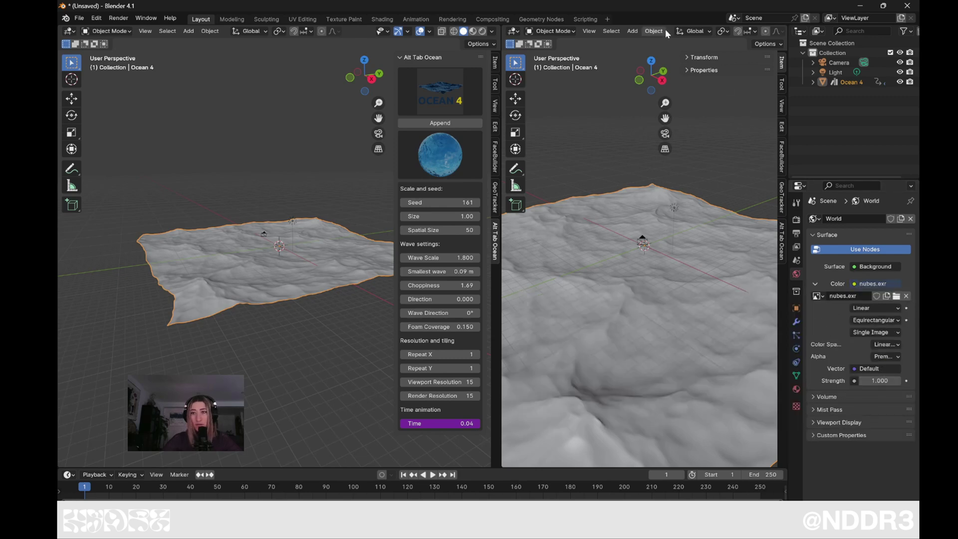
Step: Preview the right view in Rendered shading from a lower angle, then remove the camera
{"action": "scroll", "coordinate": [703, 34], "scroll_direction": "down", "scroll_amount": 5}
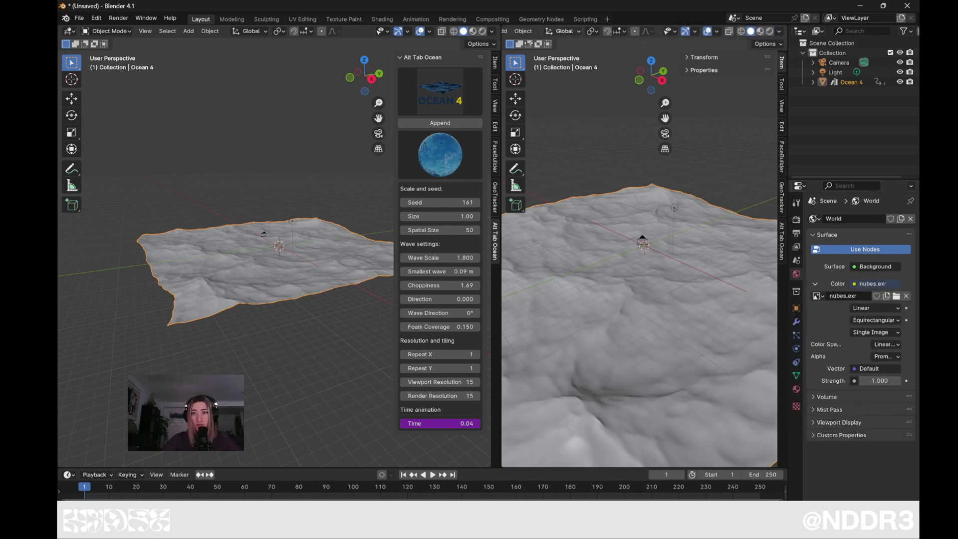
{"action": "left_click", "coordinate": [770, 31]}
{"action": "scroll", "coordinate": [705, 193], "scroll_direction": "down", "scroll_amount": 3}
{"action": "scroll", "coordinate": [708, 199], "scroll_direction": "up", "scroll_amount": 3}
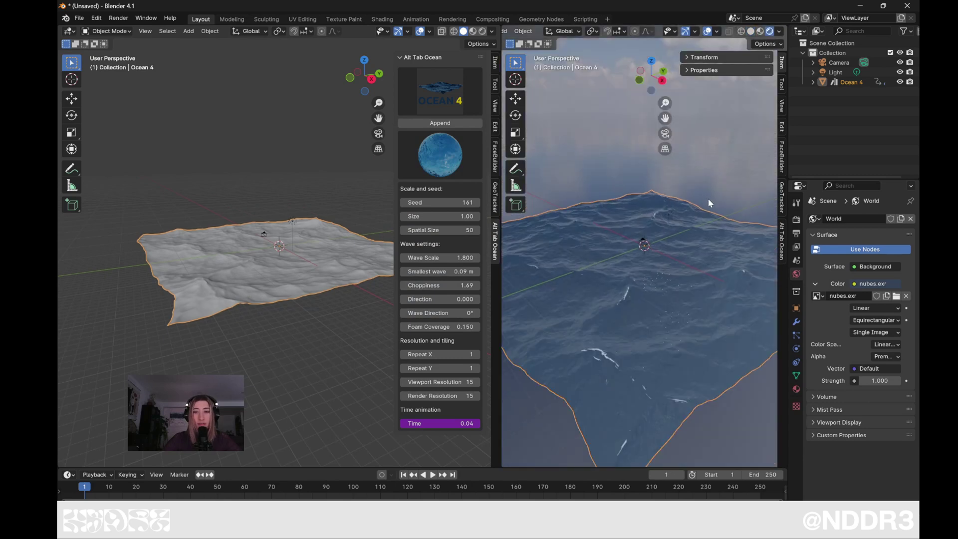
{"action": "mouse_move", "coordinate": [708, 198]}
{"action": "middle_mouse_down"}
{"action": "mouse_move", "coordinate": [653, 202]}
{"action": "mouse_move", "coordinate": [648, 176]}
{"action": "mouse_move", "coordinate": [620, 178]}
{"action": "mouse_move", "coordinate": [635, 226]}
{"action": "middle_mouse_up"}
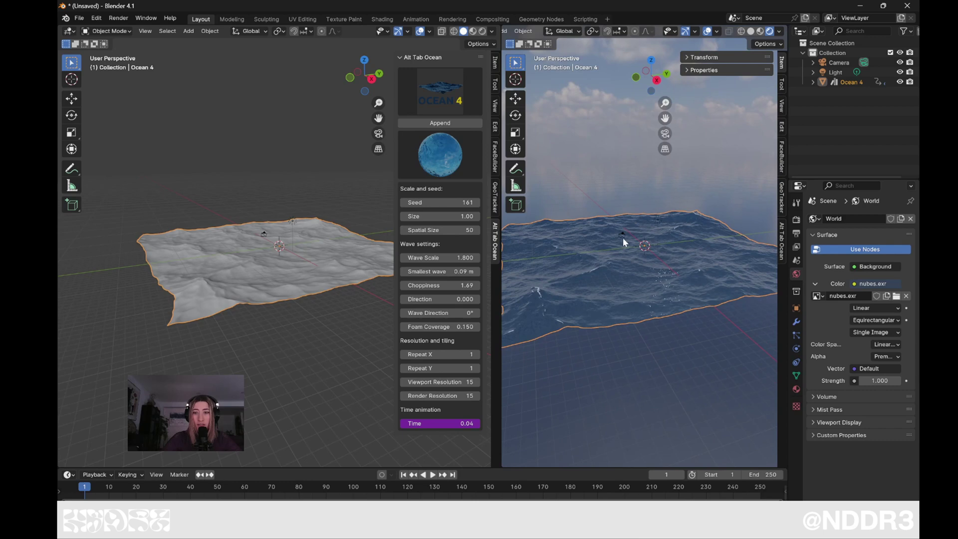
{"action": "key", "text": "ctrl+z"}
Step: Restore the camera, view through it, then raise and level it to show the horizon
{"action": "key", "text": "x"}
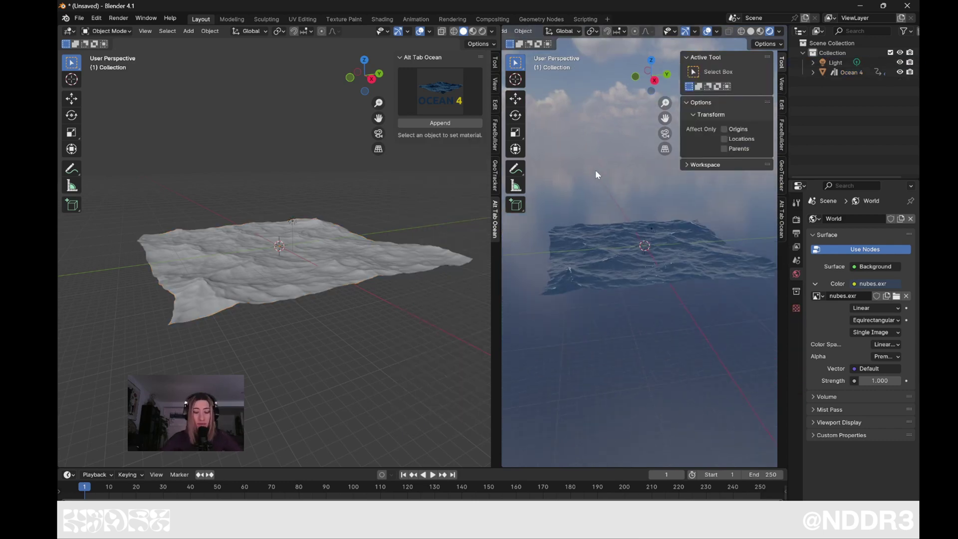
{"action": "key", "text": "ctrl+z"}
{"action": "key", "text": "KP_0"}
{"action": "mouse_move", "coordinate": [332, 235]}
{"action": "left_mouse_down"}
{"action": "mouse_move", "coordinate": [331, 210]}
{"action": "mouse_move", "coordinate": [388, 209]}
{"action": "left_mouse_up"}
{"action": "left_click", "coordinate": [71, 115]}
{"action": "left_click_drag", "start_coordinate": [309, 200], "coordinate": [300, 144]}
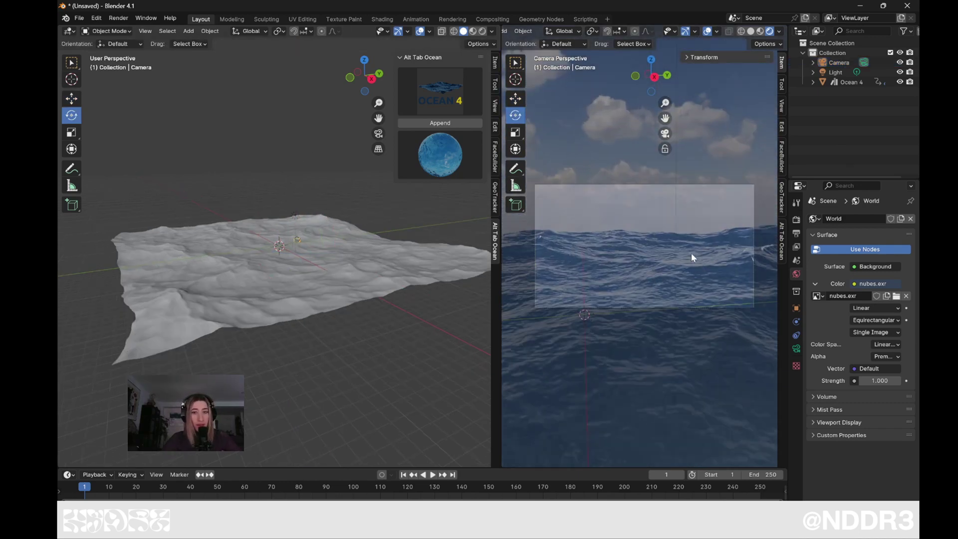
Step: Play the wave animation, return to frame 1, and select the Ocean 4 object
{"action": "mouse_move", "coordinate": [366, 329]}
{"action": "middle_mouse_down"}
{"action": "mouse_move", "coordinate": [325, 359]}
{"action": "mouse_move", "coordinate": [254, 304]}
{"action": "mouse_move", "coordinate": [380, 334]}
{"action": "mouse_move", "coordinate": [443, 399]}
{"action": "middle_mouse_up"}
{"action": "left_click", "coordinate": [434, 474]}
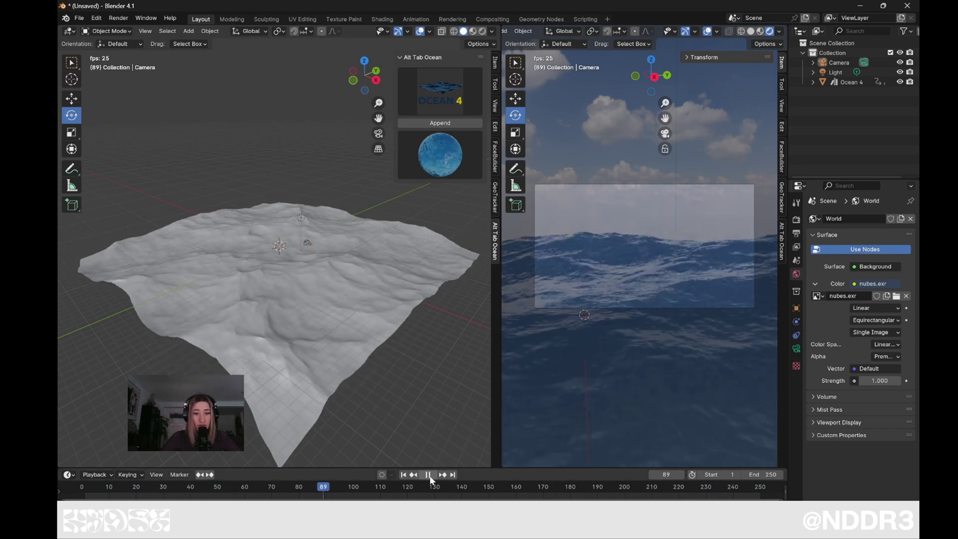
{"action": "left_click", "coordinate": [427, 474]}
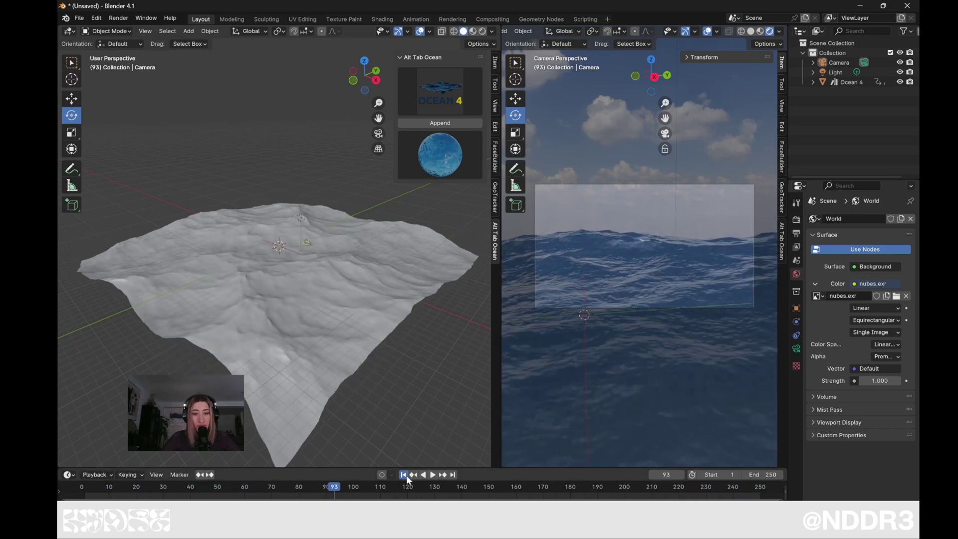
{"action": "left_click", "coordinate": [403, 475]}
{"action": "left_click", "coordinate": [456, 151]}
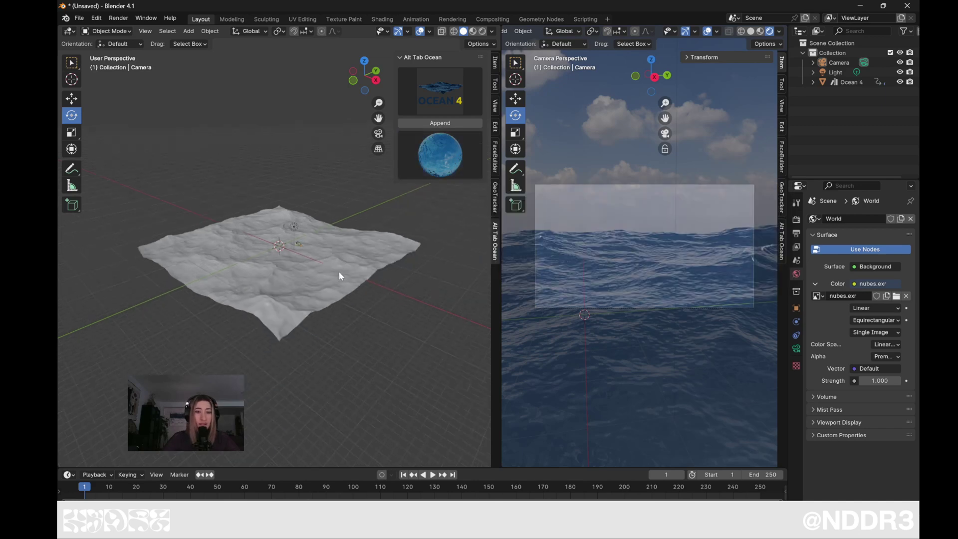
{"action": "left_click", "coordinate": [339, 271]}
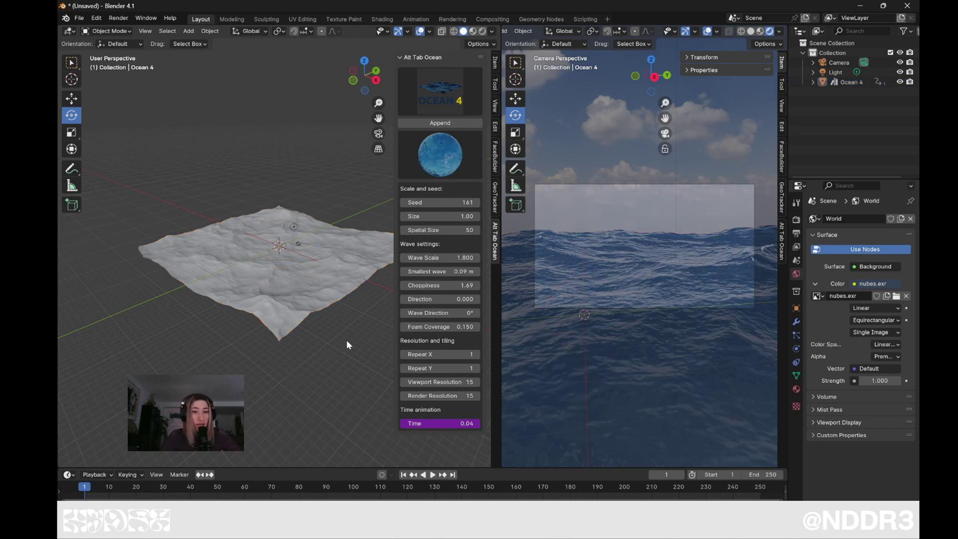
{"action": "middle_click_drag", "start_coordinate": [293, 221], "coordinate": [306, 274]}
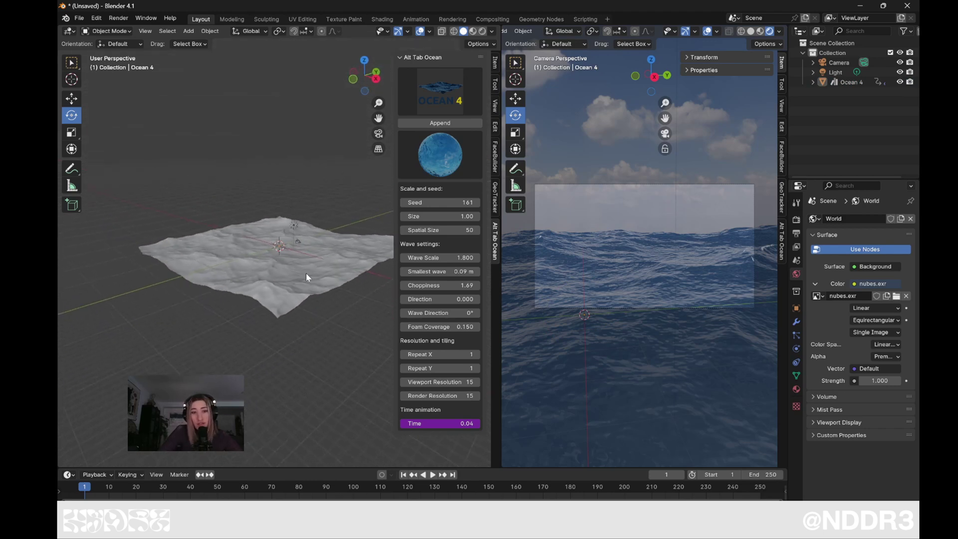
{"action": "scroll", "coordinate": [280, 375], "scroll_direction": "down", "scroll_amount": 3}
{"action": "middle_click_drag", "start_coordinate": [280, 377], "coordinate": [306, 340]}
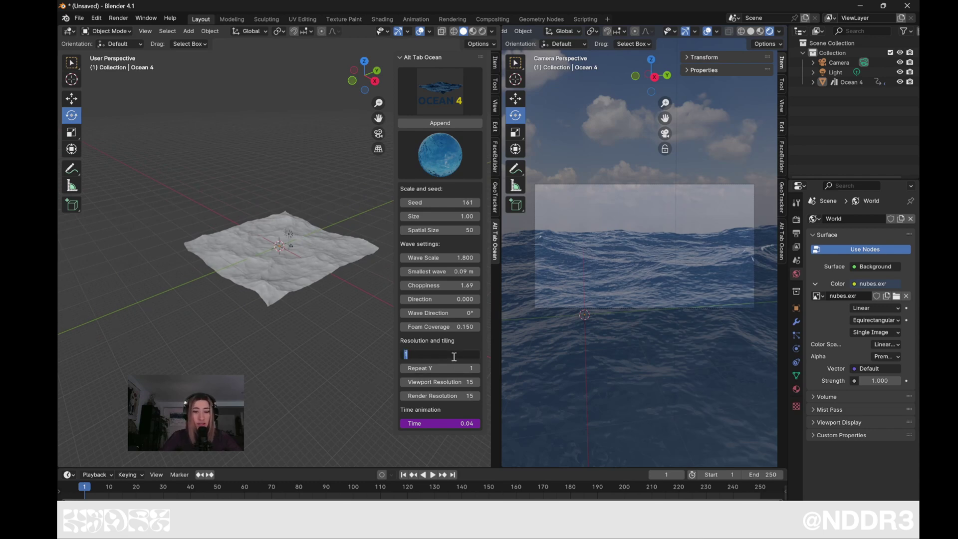
{"action": "type", "text": "2"}
{"action": "key", "text": "Return"}
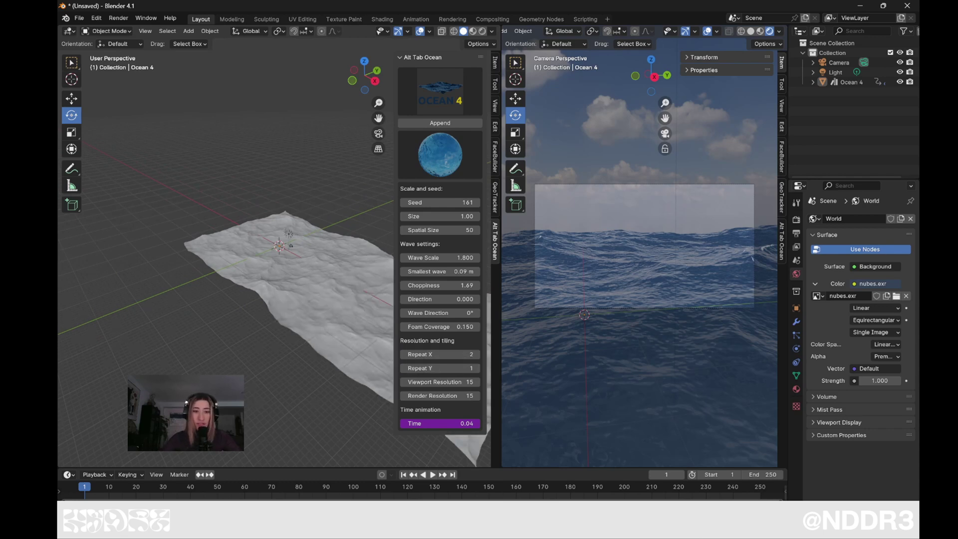
{"action": "middle_click_drag", "start_coordinate": [248, 372], "coordinate": [183, 358]}
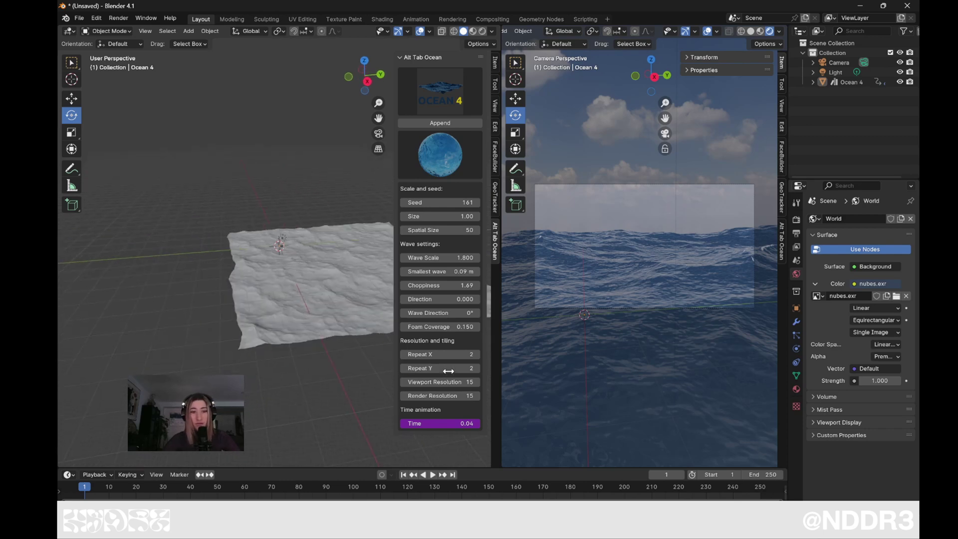
{"action": "mouse_move", "coordinate": [397, 338]}
{"action": "middle_mouse_down"}
{"action": "mouse_move", "coordinate": [308, 349]}
{"action": "mouse_move", "coordinate": [291, 288]}
{"action": "mouse_move", "coordinate": [334, 268]}
{"action": "middle_mouse_up"}
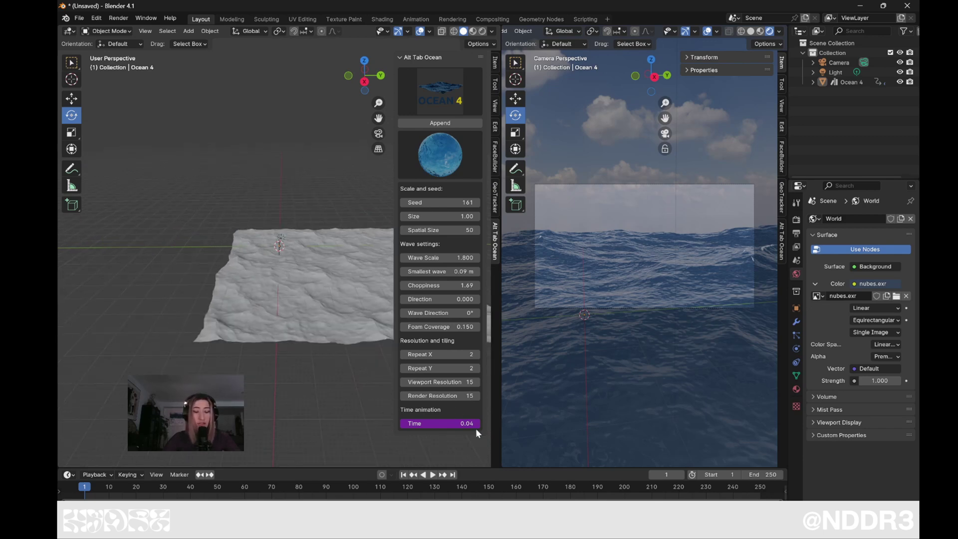
{"action": "key", "text": "ctrl+z"}
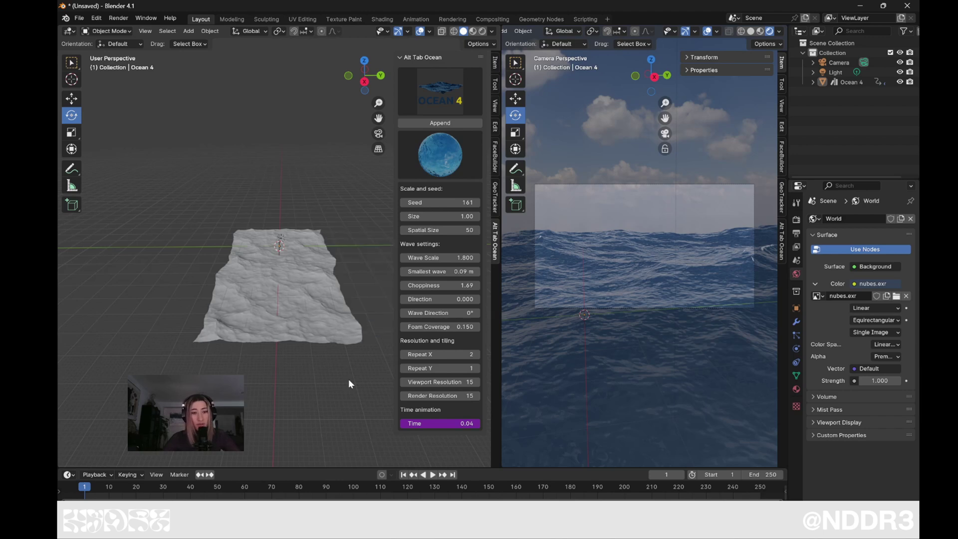
{"action": "mouse_move", "coordinate": [349, 379]}
{"action": "middle_mouse_down"}
{"action": "mouse_move", "coordinate": [302, 339]}
{"action": "mouse_move", "coordinate": [316, 225]}
{"action": "middle_mouse_up"}
{"action": "type", "text": "10"}
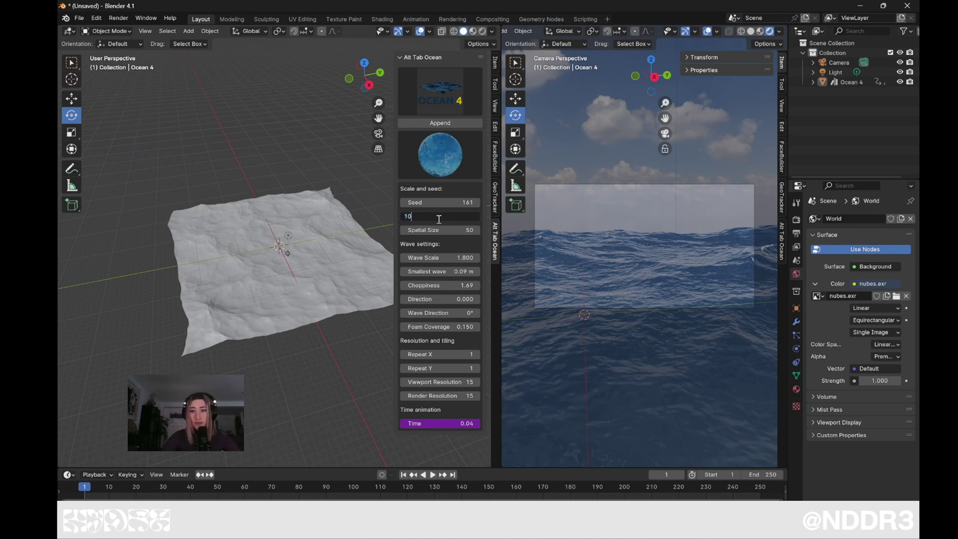
Step: Try ocean Size 10, undo back to 1.00, and set Repeat X to 2
{"action": "key", "text": "Return"}
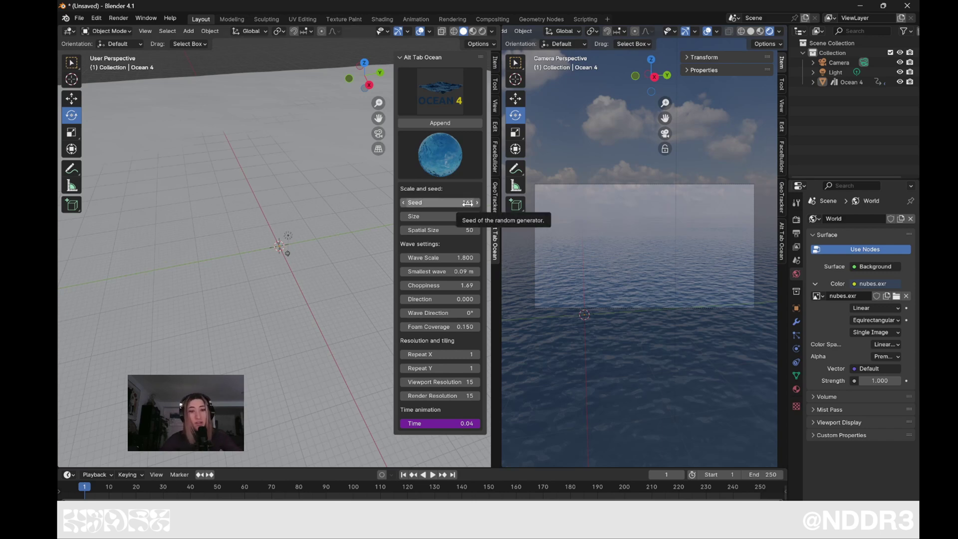
{"action": "key", "text": "ctrl+z"}
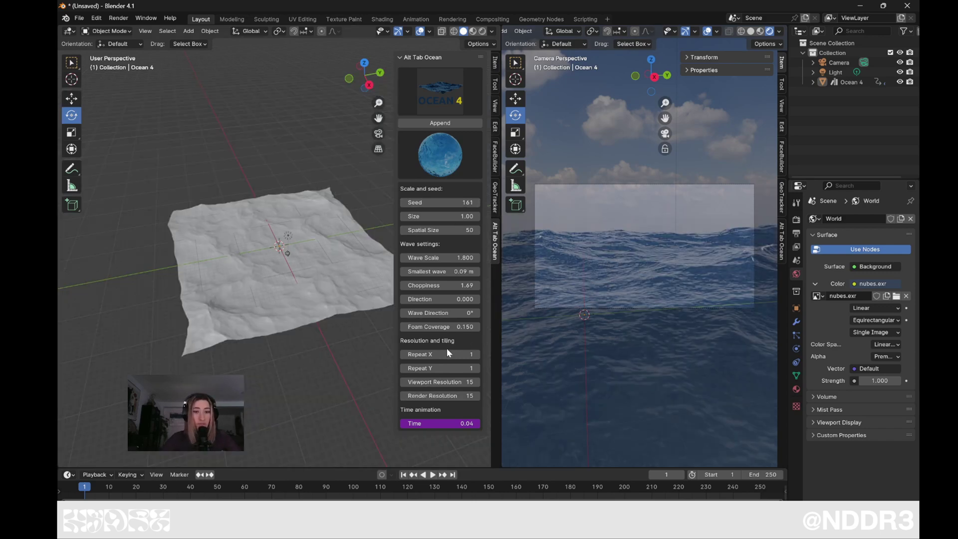
{"action": "left_click", "coordinate": [447, 353]}
{"action": "type", "text": "2"}
{"action": "key", "text": "Return"}
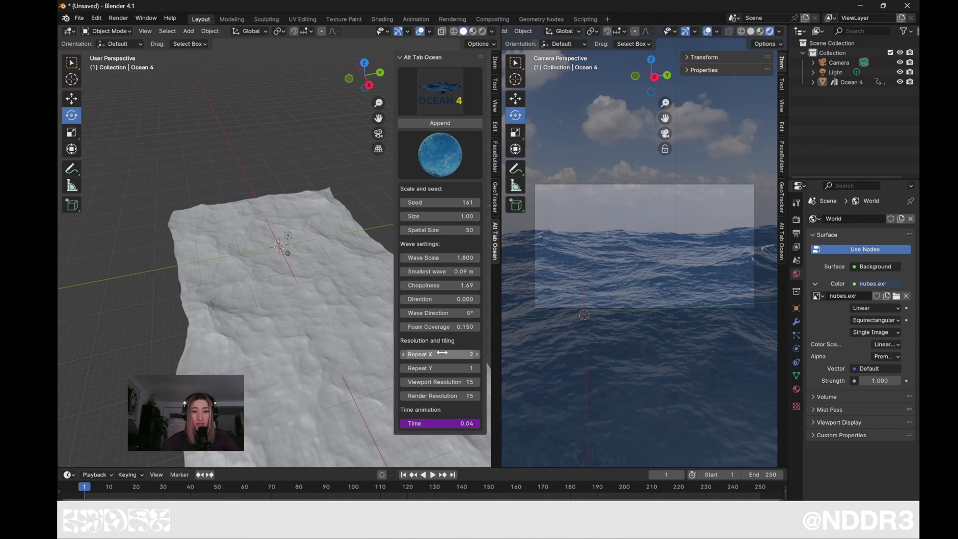
{"action": "mouse_move", "coordinate": [148, 284]}
{"action": "middle_mouse_down"}
{"action": "mouse_move", "coordinate": [262, 286]}
{"action": "mouse_move", "coordinate": [290, 361]}
{"action": "middle_mouse_up"}
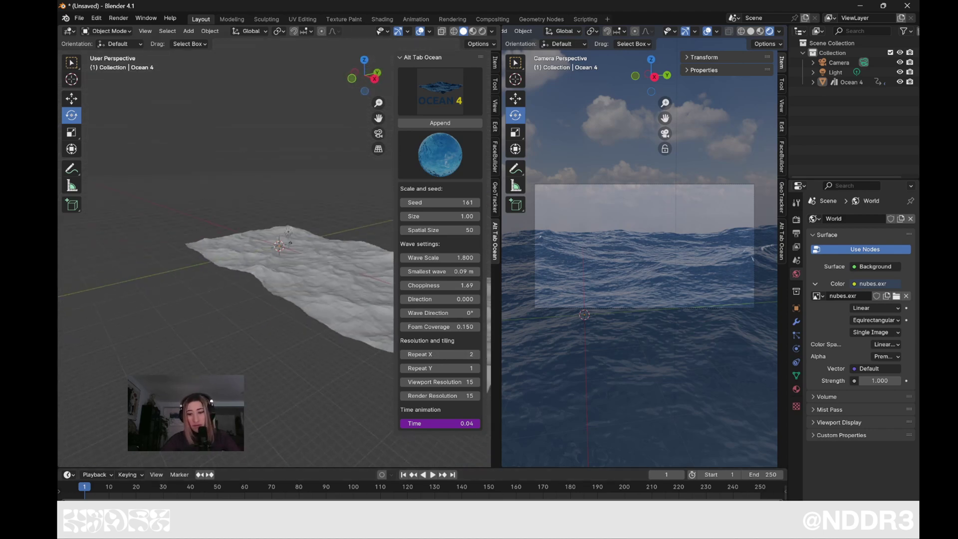
Step: Try the turquoise, Water Dark and teal water materials on the ocean
{"action": "left_click", "coordinate": [403, 176]}
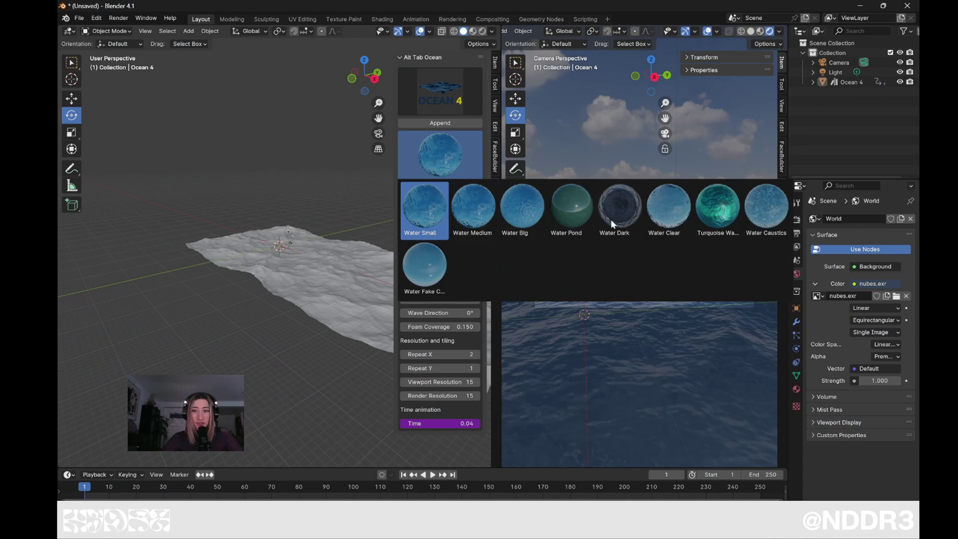
{"action": "left_click", "coordinate": [712, 208]}
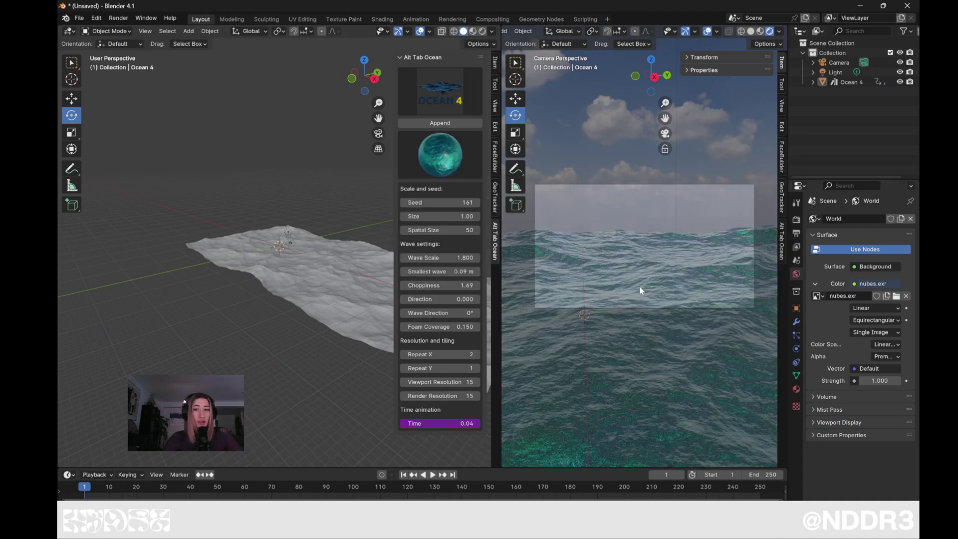
{"action": "left_click", "coordinate": [433, 162]}
{"action": "left_click", "coordinate": [627, 214]}
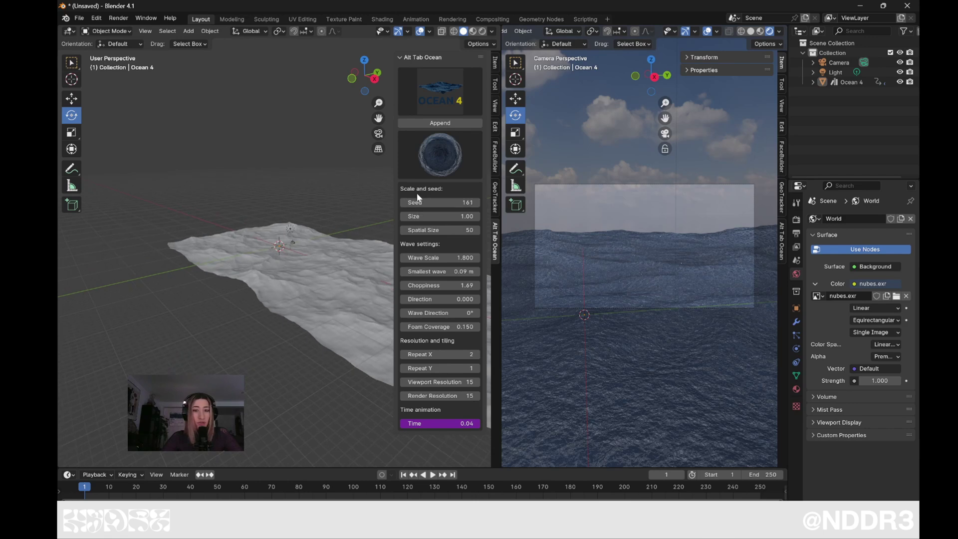
{"action": "left_click", "coordinate": [447, 168]}
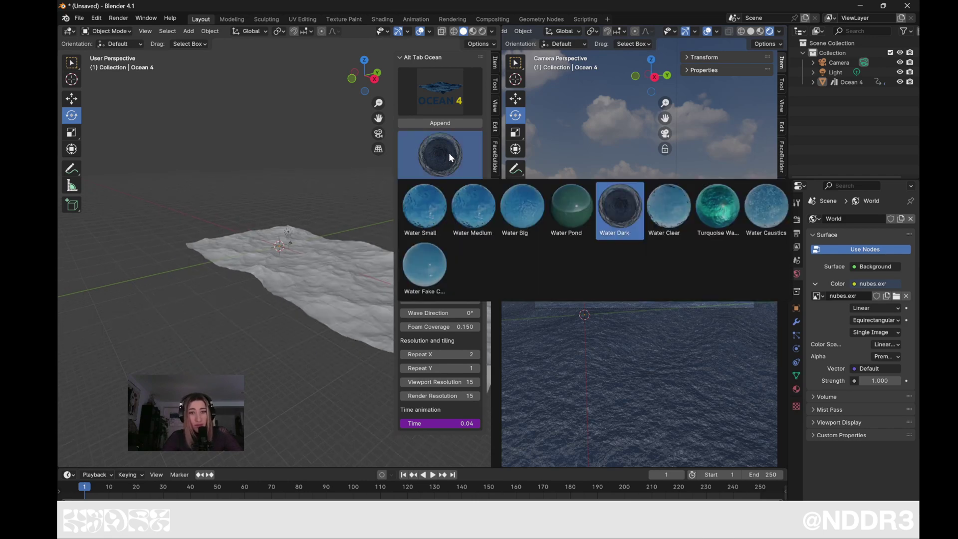
{"action": "left_click", "coordinate": [563, 213]}
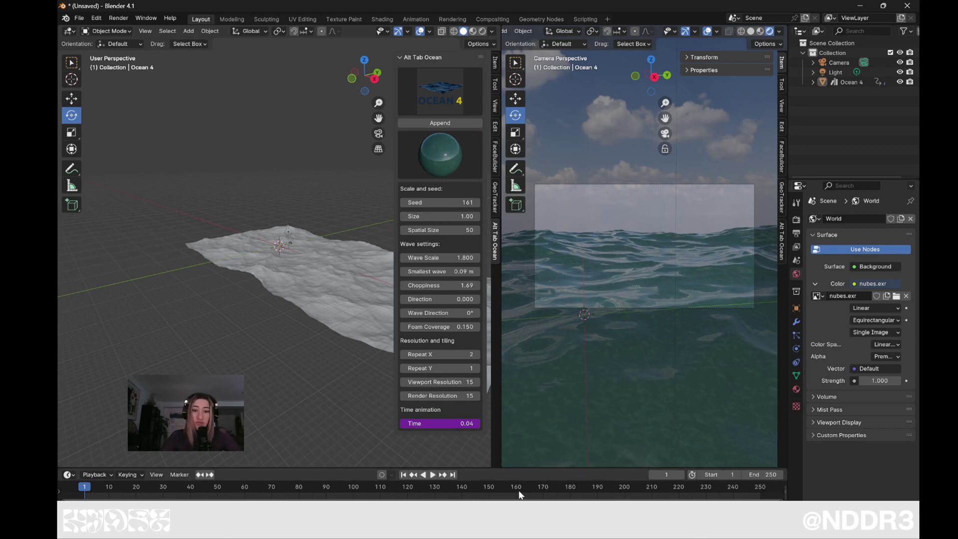
Step: Preview the animation, then apply the Water Small material to the ocean
{"action": "left_click", "coordinate": [433, 477]}
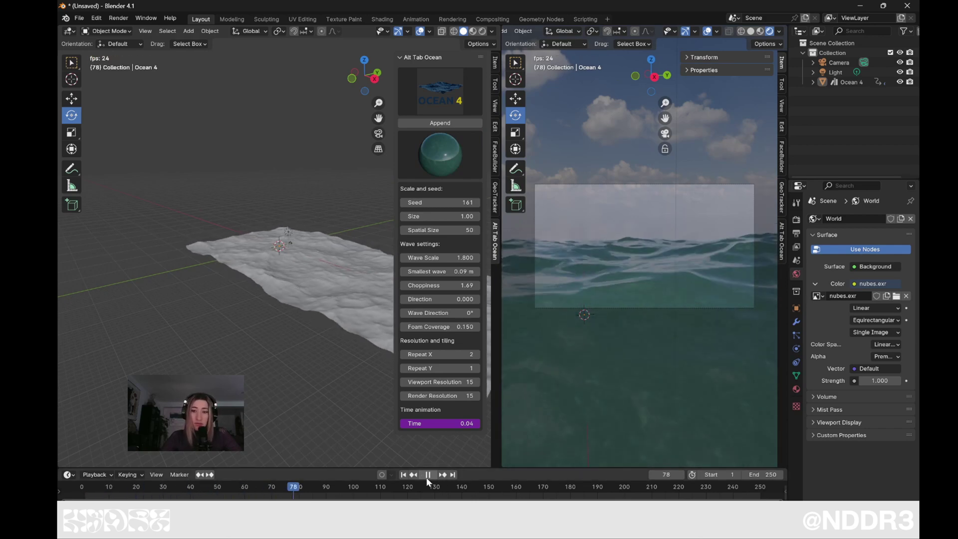
{"action": "left_click", "coordinate": [428, 477]}
{"action": "left_click", "coordinate": [403, 474]}
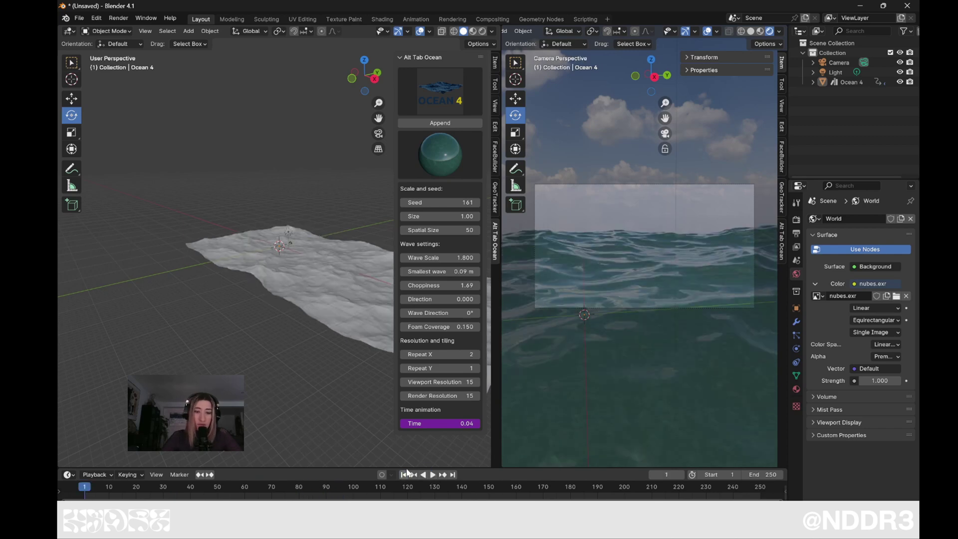
{"action": "left_click", "coordinate": [427, 161]}
{"action": "left_click", "coordinate": [419, 214]}
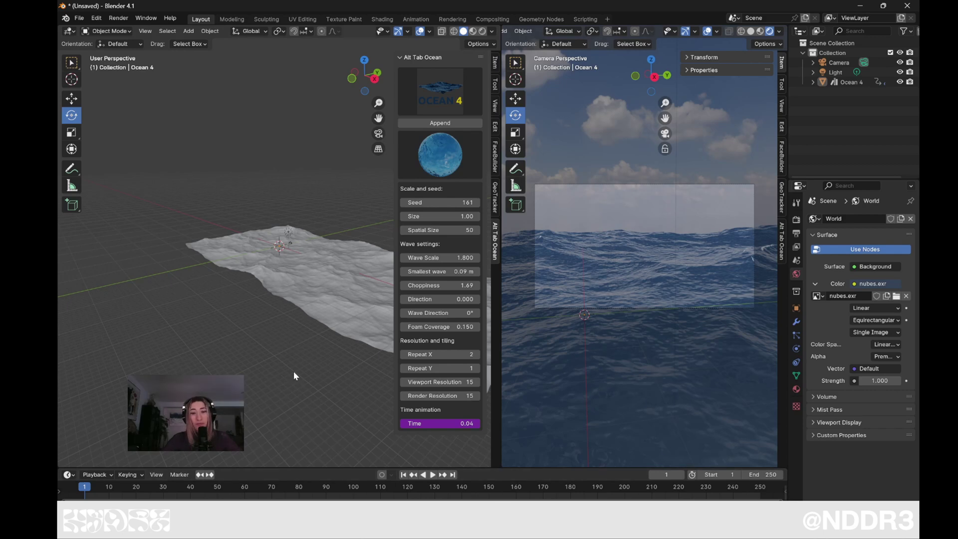
{"action": "middle_click_drag", "start_coordinate": [316, 307], "coordinate": [278, 287]}
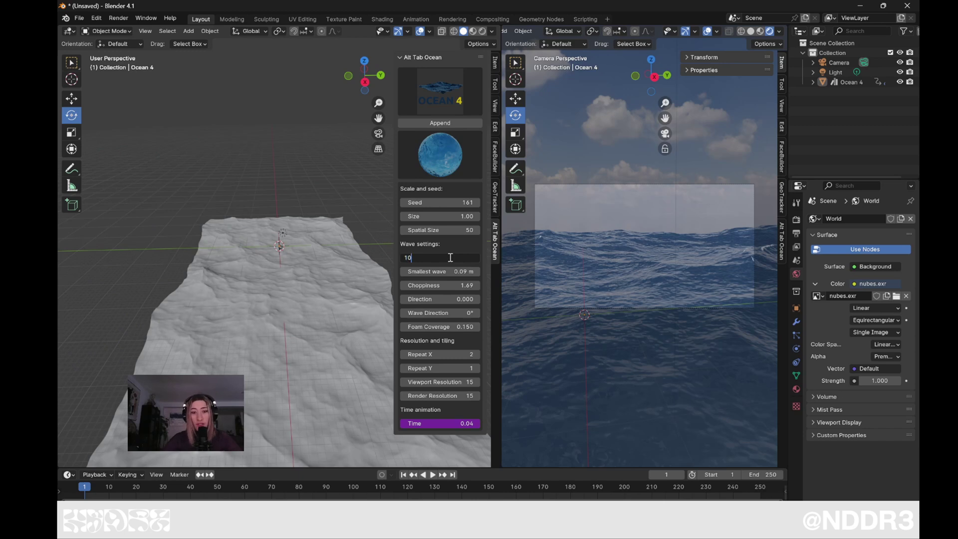
Step: Preview the waves at Wave Scale 10, then raise it to 20 and play again
{"action": "key", "text": "Return"}
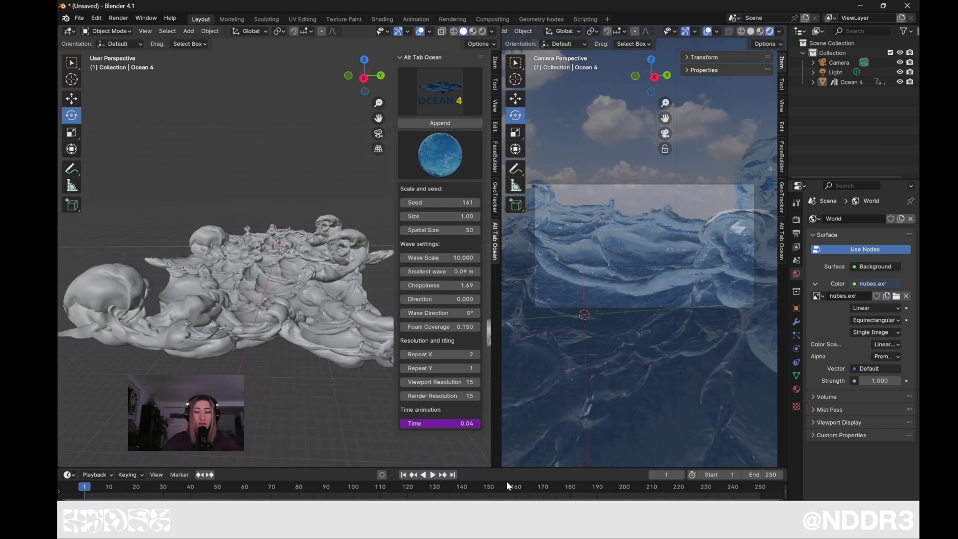
{"action": "left_click", "coordinate": [433, 476]}
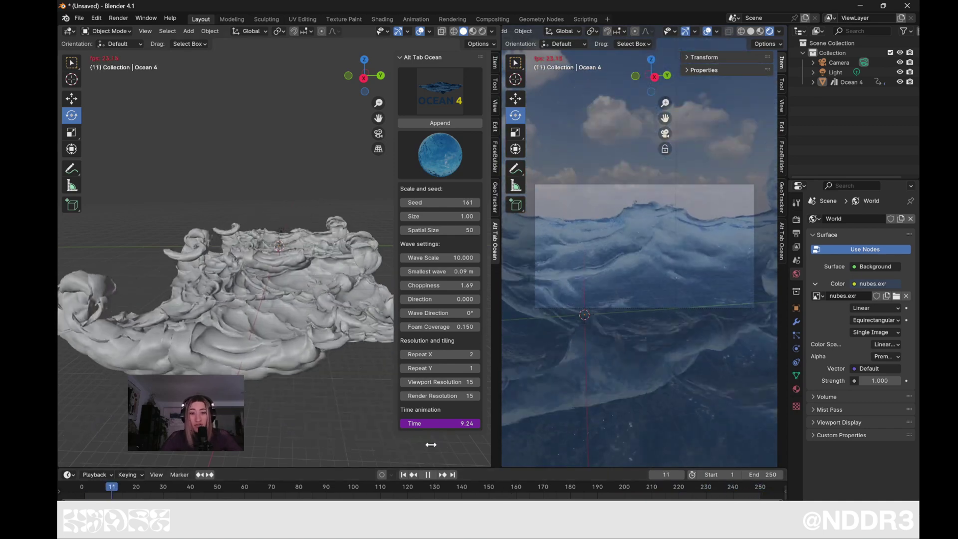
{"action": "left_click", "coordinate": [428, 474]}
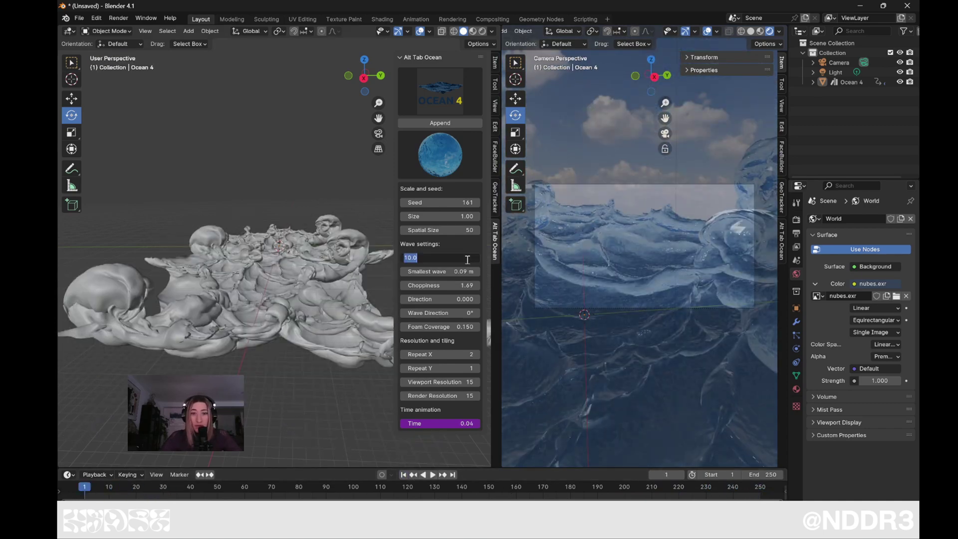
{"action": "key", "text": "Return"}
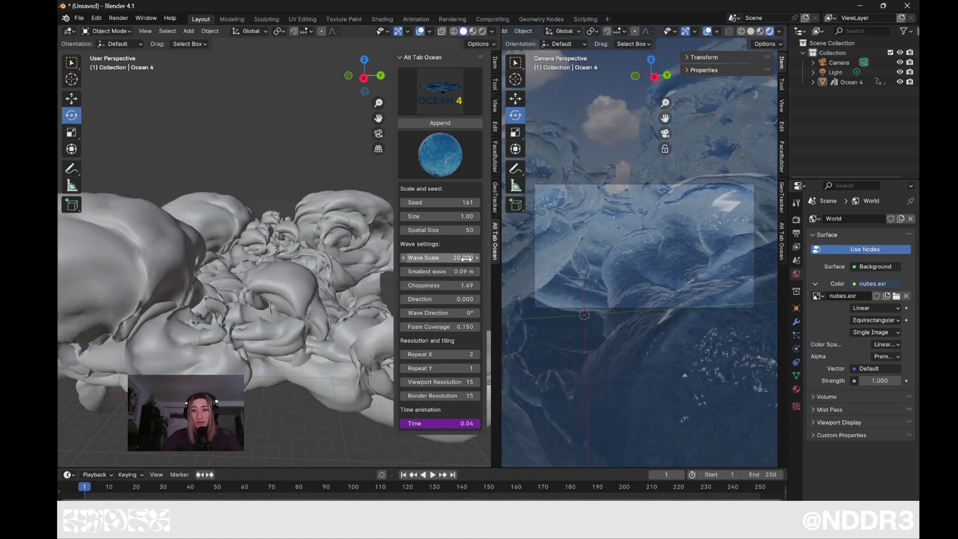
{"action": "scroll", "coordinate": [259, 241], "scroll_direction": "down", "scroll_amount": 5}
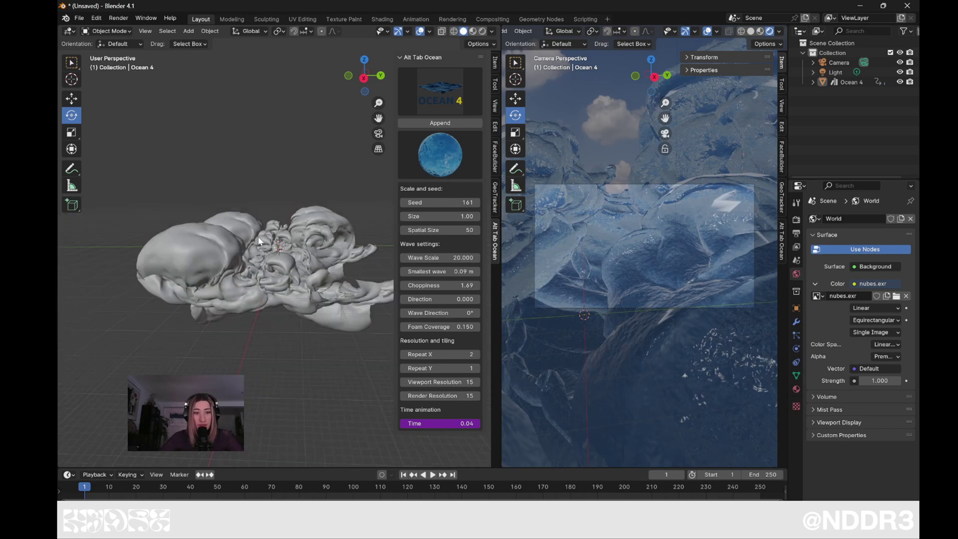
{"action": "left_click", "coordinate": [433, 476]}
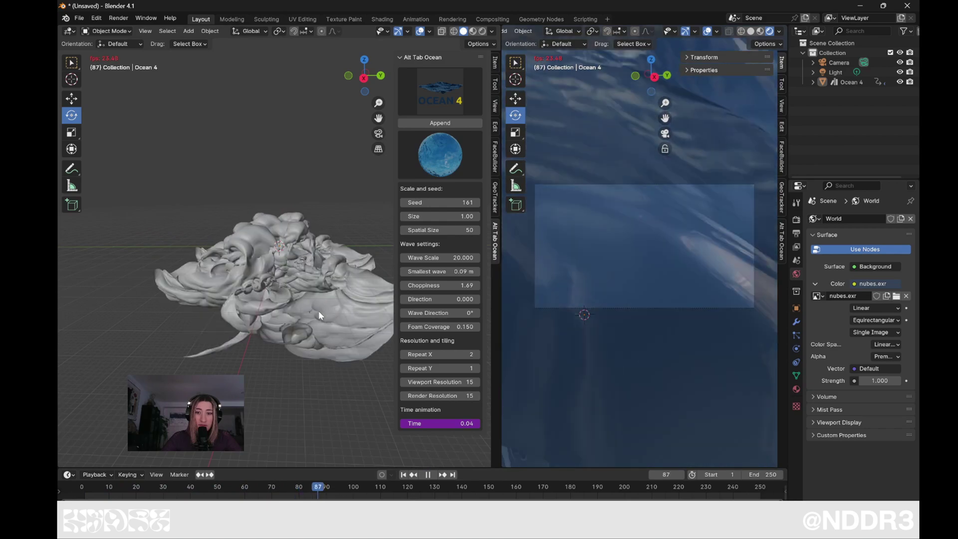
Step: Set Wave Scale to 40 and preview the animation again from frame 1
{"action": "left_click", "coordinate": [427, 475]}
{"action": "type", "text": "40"}
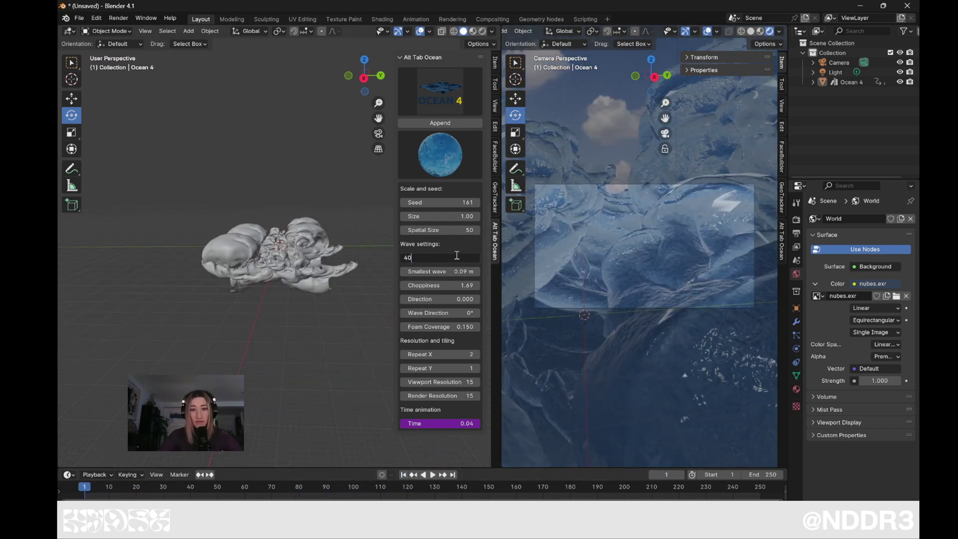
{"action": "key", "text": "Return"}
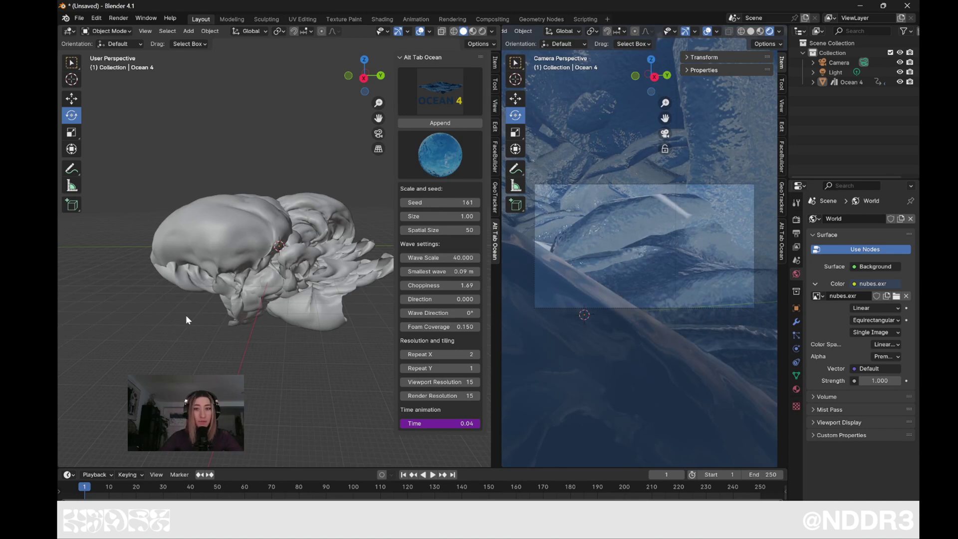
{"action": "mouse_move", "coordinate": [188, 313]}
{"action": "middle_mouse_down"}
{"action": "mouse_move", "coordinate": [313, 316]}
{"action": "mouse_move", "coordinate": [208, 311]}
{"action": "middle_mouse_up"}
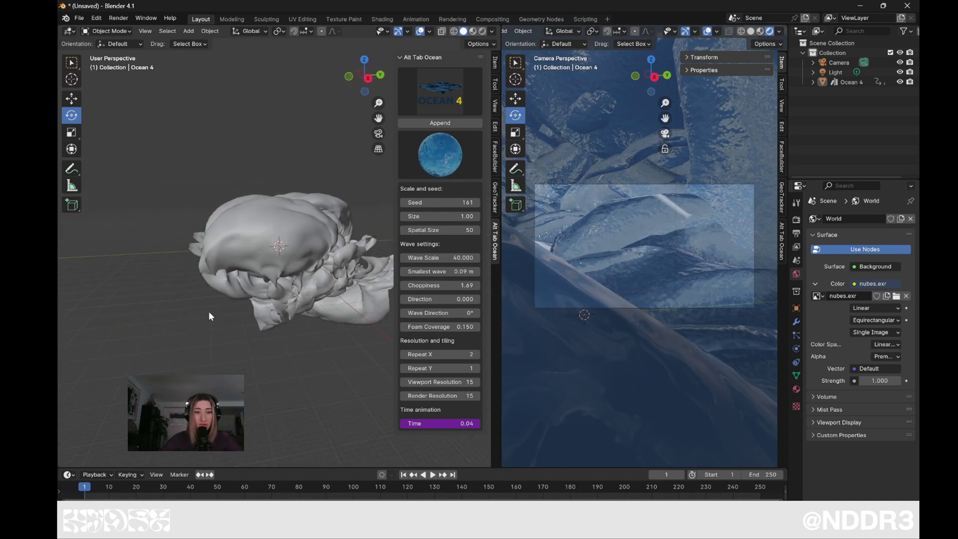
{"action": "left_click", "coordinate": [435, 475]}
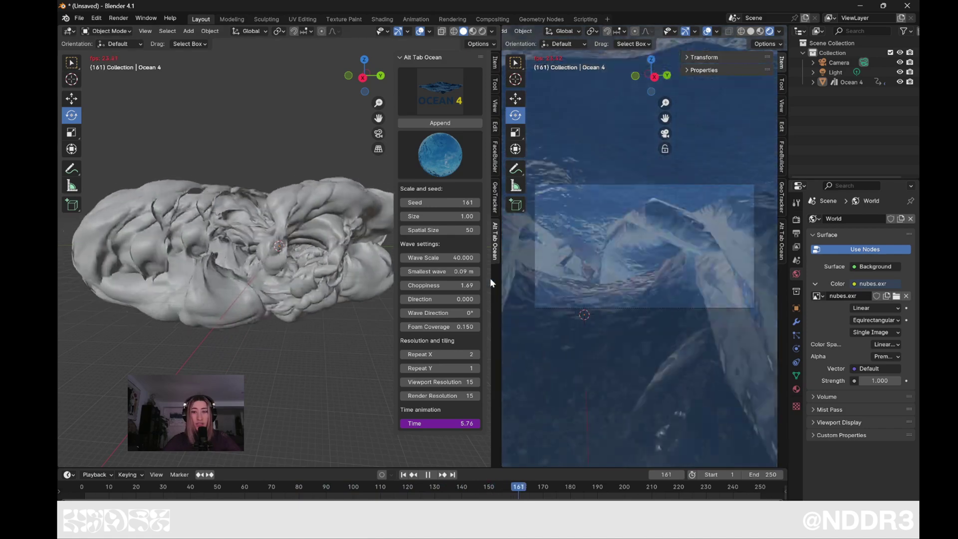
{"action": "left_click", "coordinate": [428, 474]}
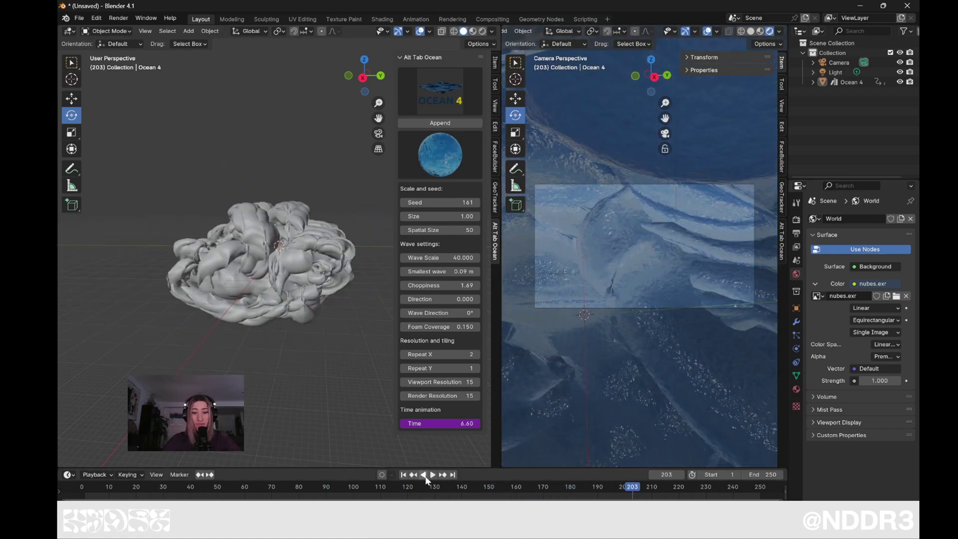
{"action": "key", "text": "shift+Left"}
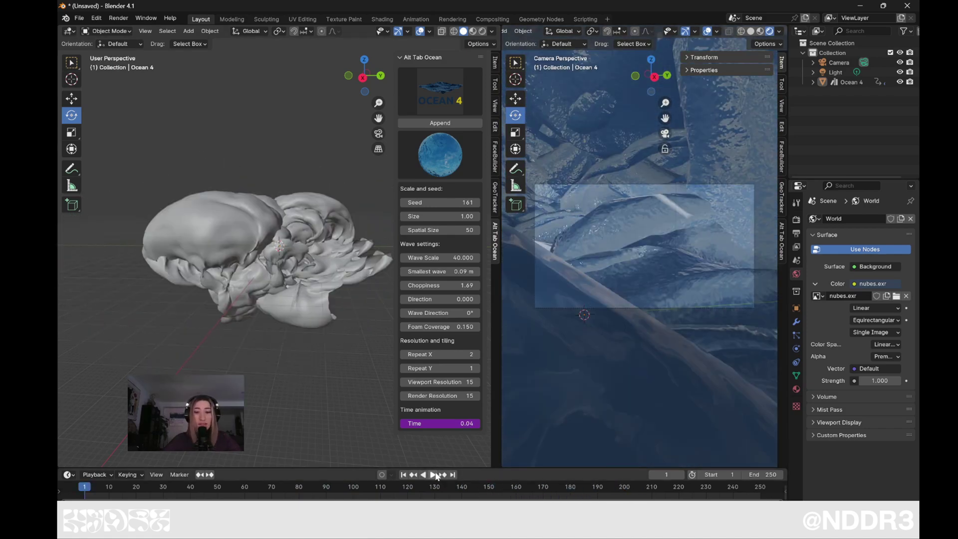
{"action": "left_click", "coordinate": [436, 474]}
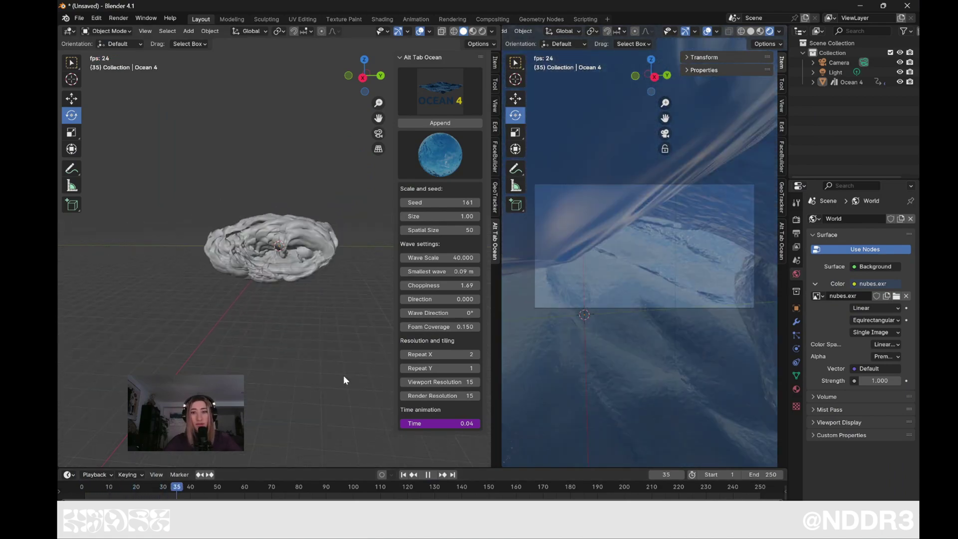
{"action": "left_click", "coordinate": [428, 475]}
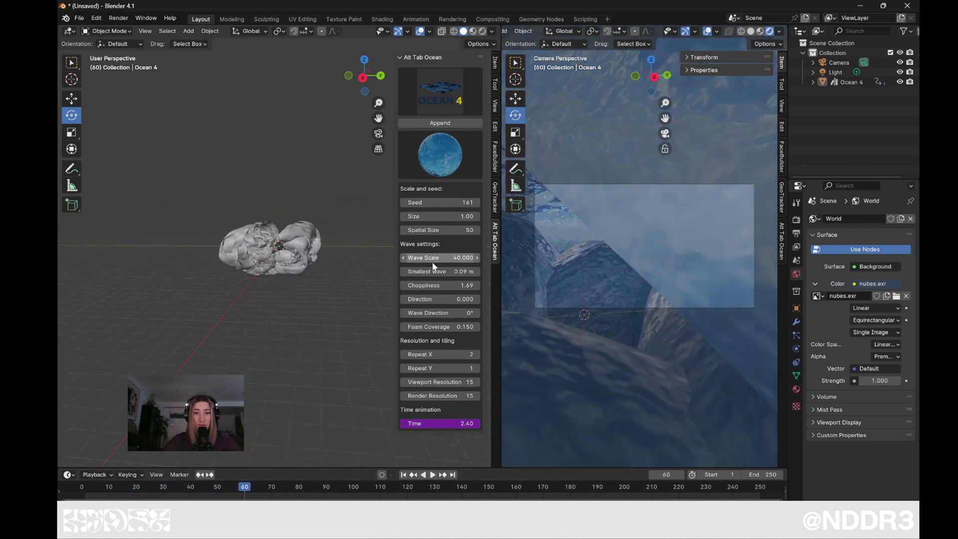
Step: Set Wave Scale to 2, preview the animation, then rewind to the first frame
{"action": "type", "text": "2"}
{"action": "key", "text": "Return"}
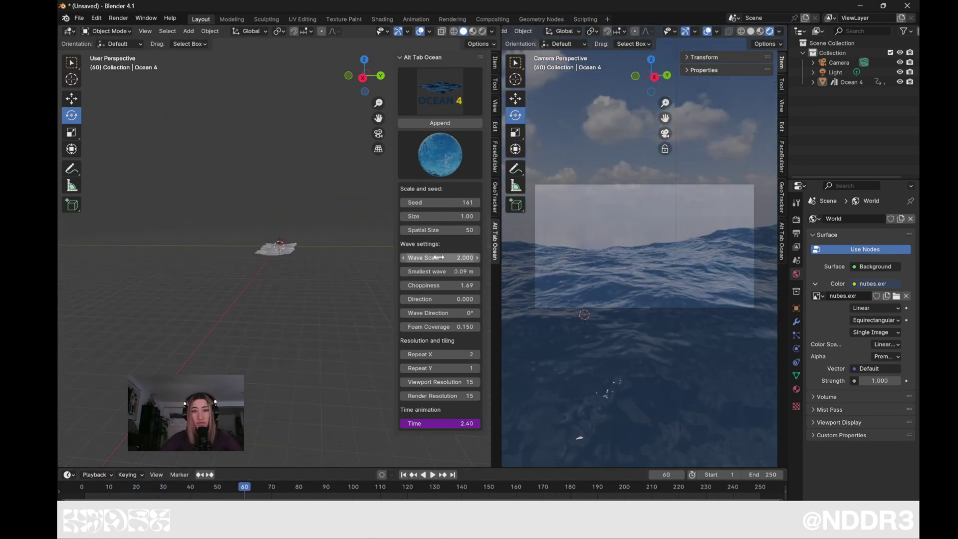
{"action": "scroll", "coordinate": [280, 250], "scroll_direction": "up", "scroll_amount": 6}
{"action": "key", "text": "space"}
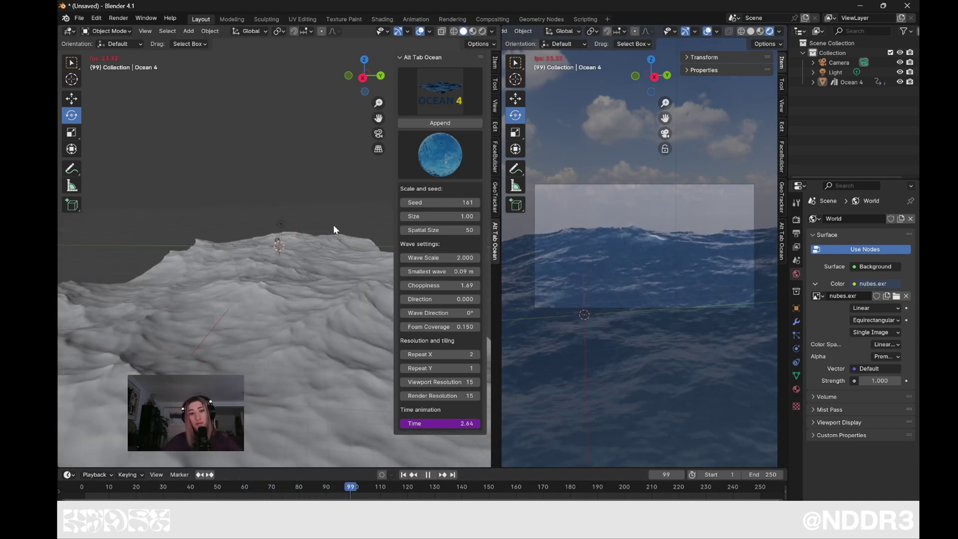
{"action": "key", "text": "space"}
{"action": "key", "text": "shift+Left"}
Step: Replay the animation with the ocean deselected, orbiting the view around the waves
{"action": "left_click", "coordinate": [323, 371]}
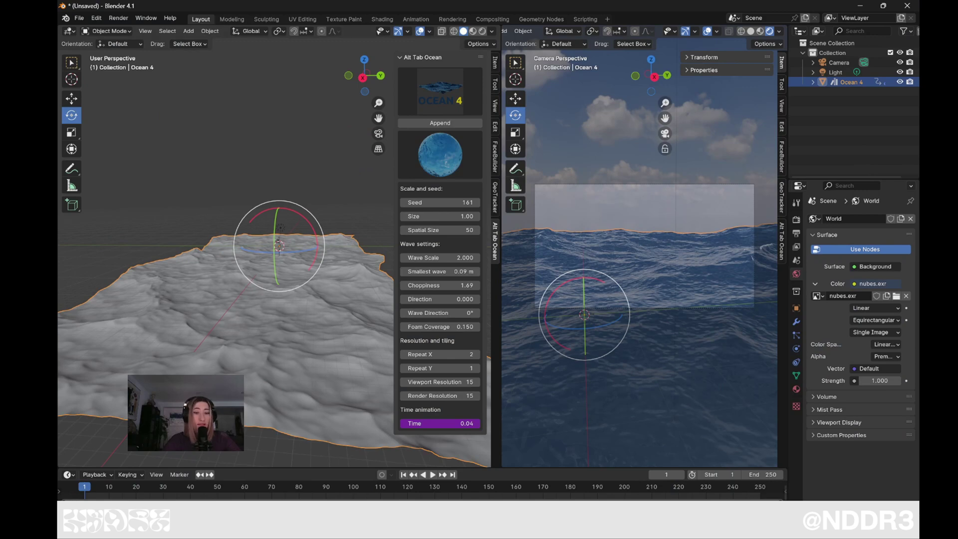
{"action": "left_click", "coordinate": [433, 475]}
{"action": "left_click", "coordinate": [304, 175]}
{"action": "scroll", "coordinate": [305, 184], "scroll_direction": "down", "scroll_amount": 5}
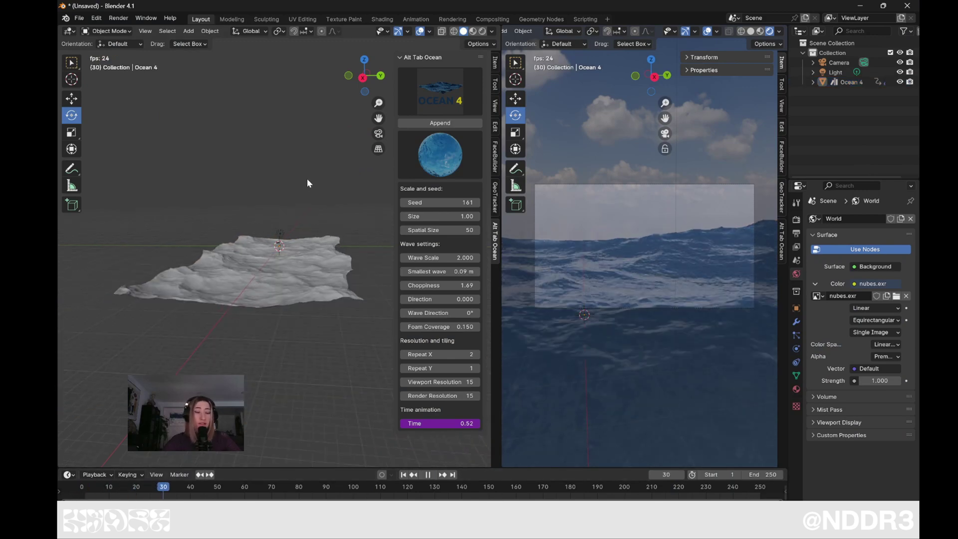
{"action": "middle_click_drag", "start_coordinate": [309, 221], "coordinate": [349, 229]}
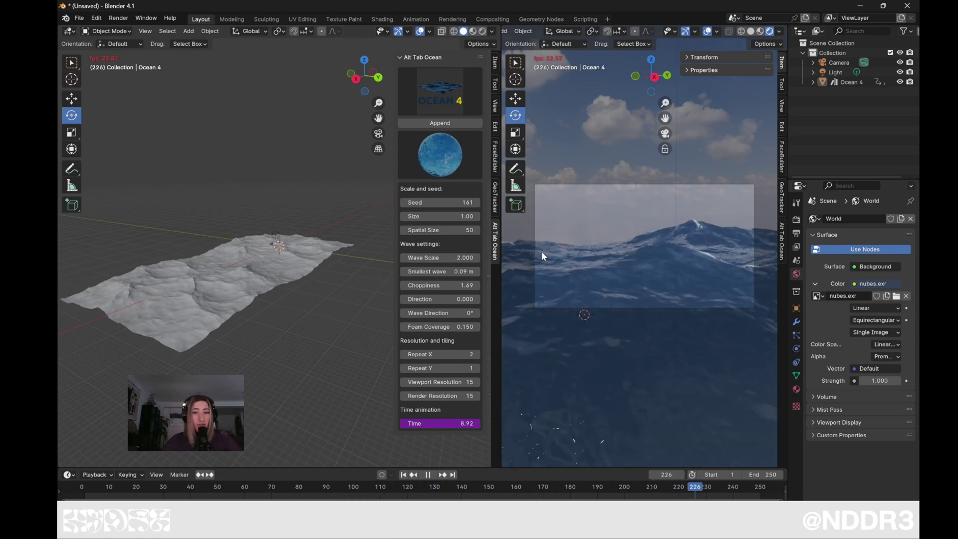
Step: Raise Wave Scale to 5, then drop it to 1 for a calm sea
{"action": "left_click_drag", "start_coordinate": [439, 258], "coordinate": [457, 259]}
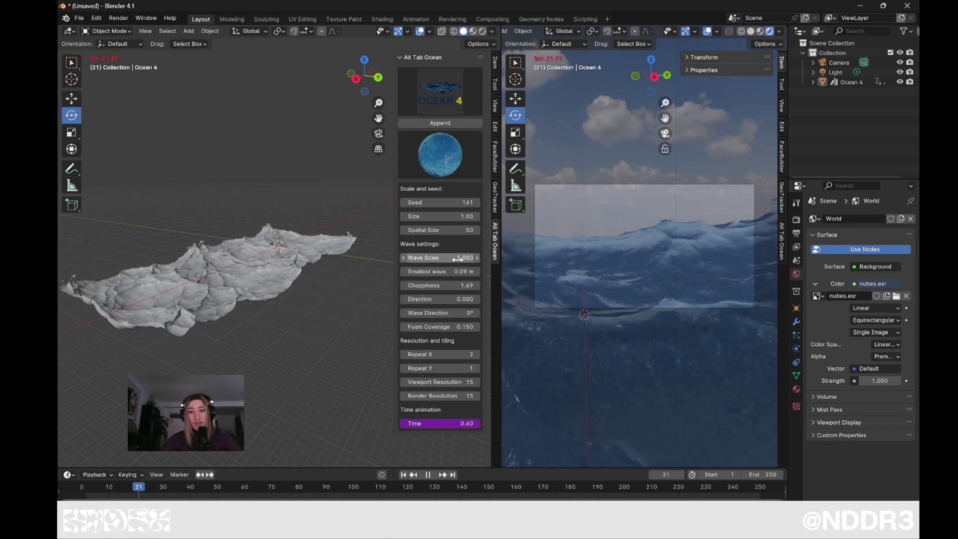
{"action": "left_click", "coordinate": [452, 259]}
{"action": "key", "text": "BackSpace"}
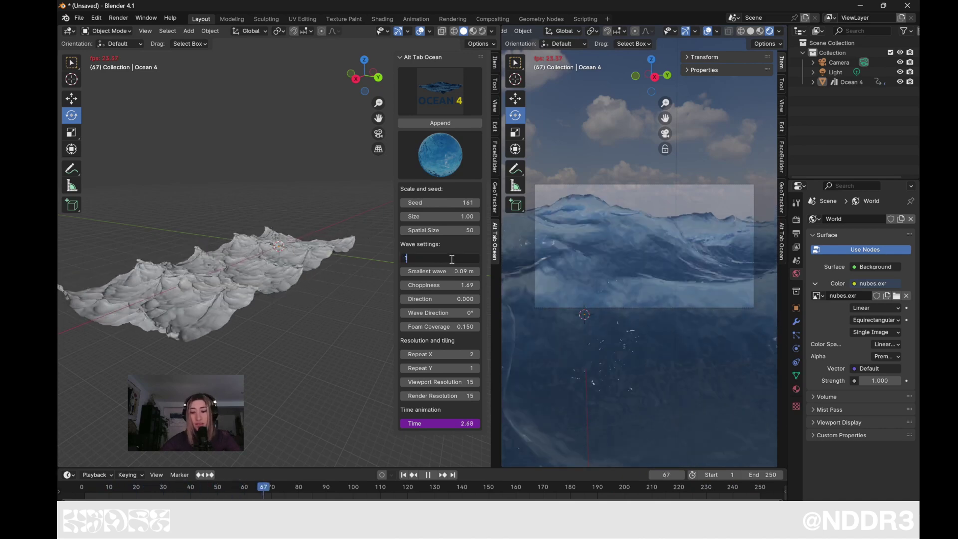
{"action": "type", "text": "1"}
{"action": "key", "text": "Return"}
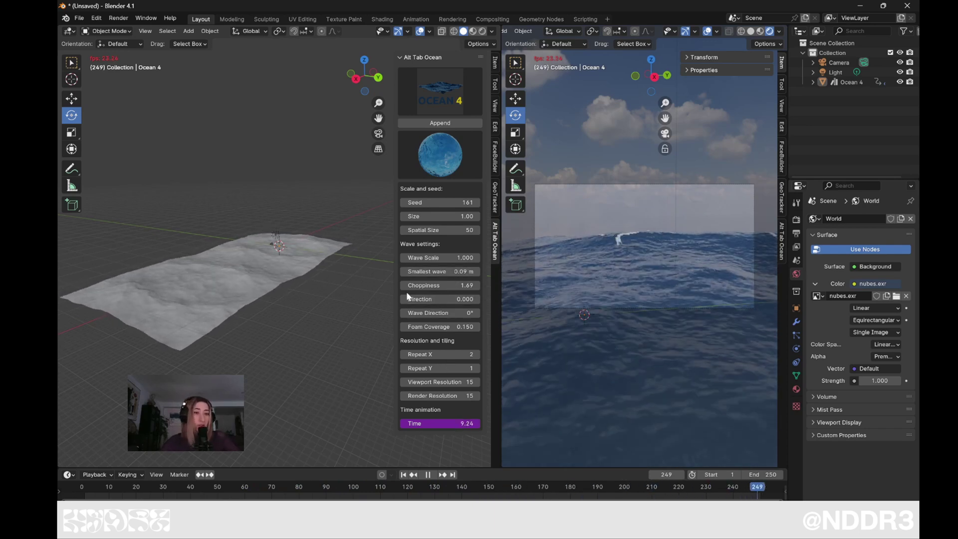
Step: Set the ocean's Wave Scale to 4 for tall, rough waves
{"action": "left_click", "coordinate": [466, 257]}
{"action": "type", "text": "4"}
{"action": "key", "text": "Return"}
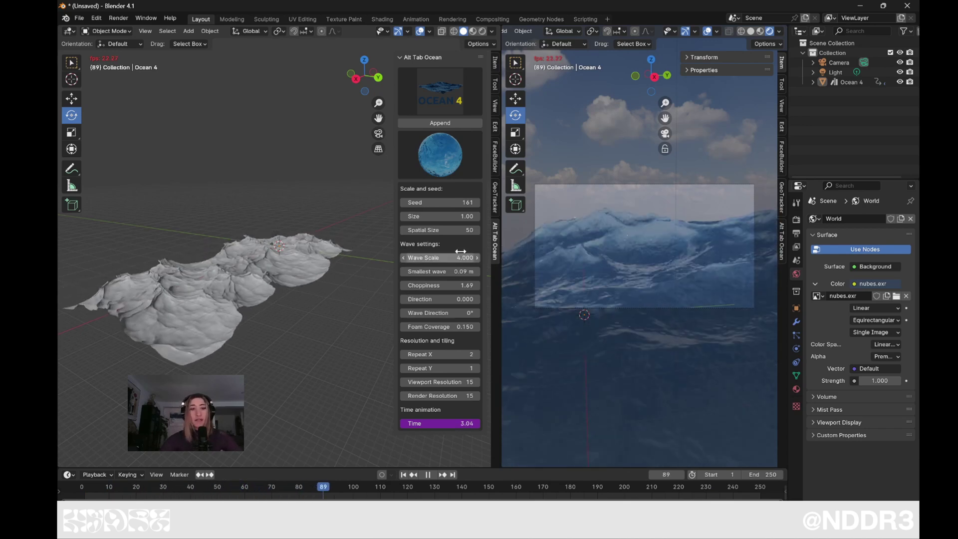